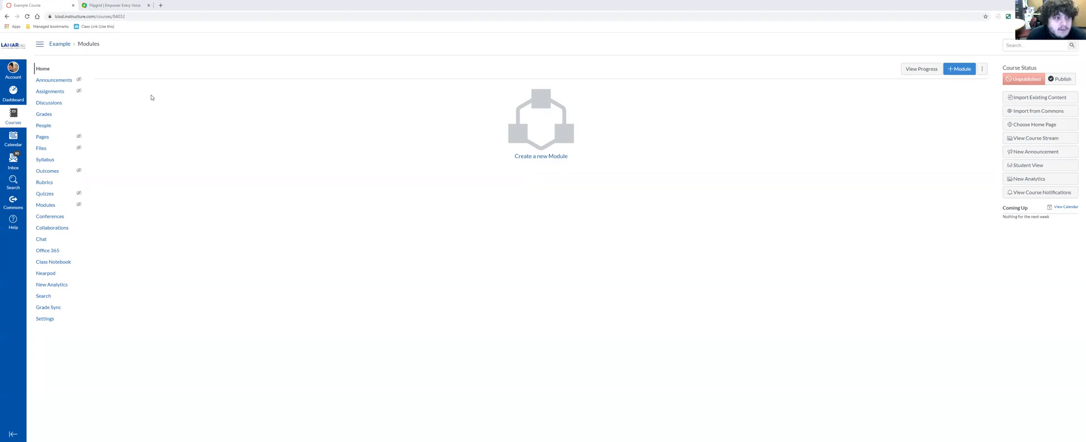
# - Switch to the Flipgrid site and sign in as an educator using the Microsoft login
pyautogui.click(119, 4)
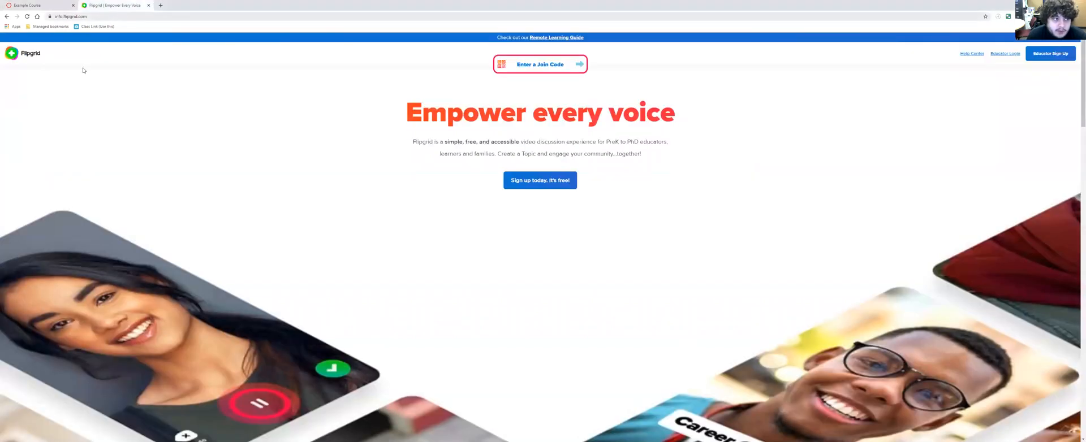
pyautogui.click(43, 5)
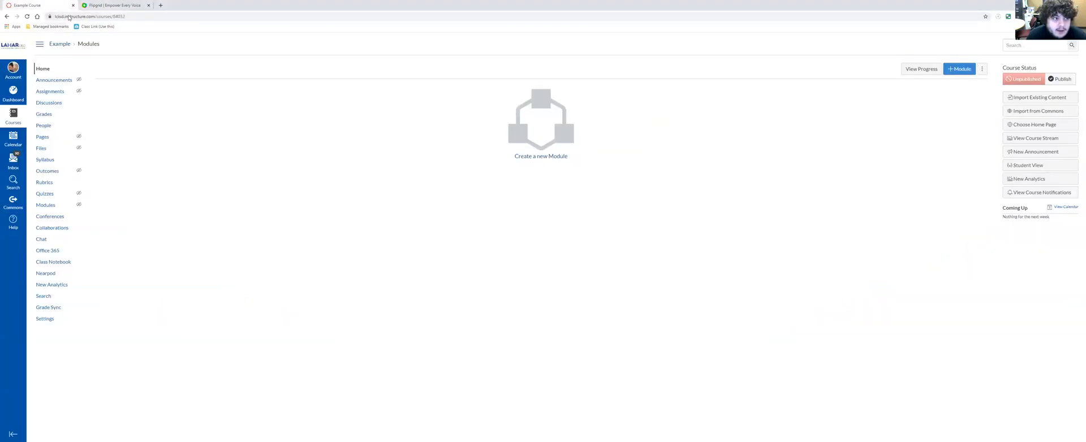
pyautogui.click(99, 6)
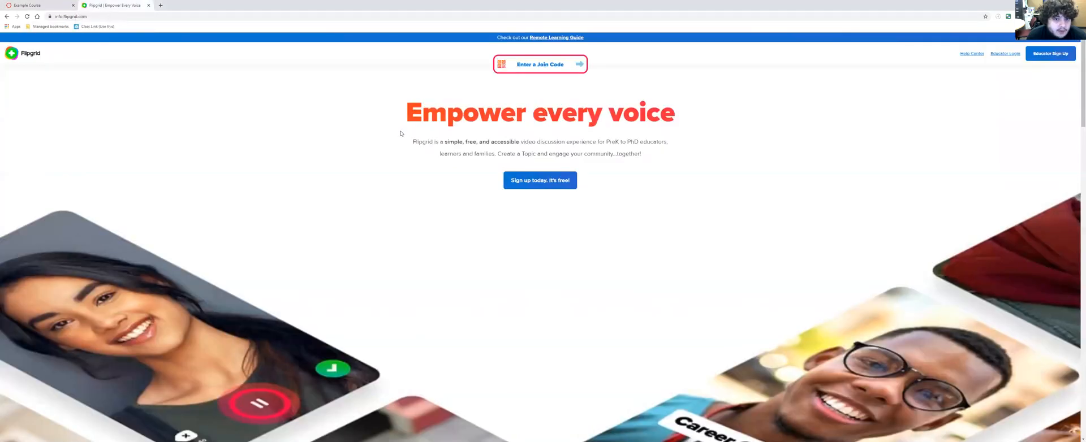
pyautogui.click(1000, 54)
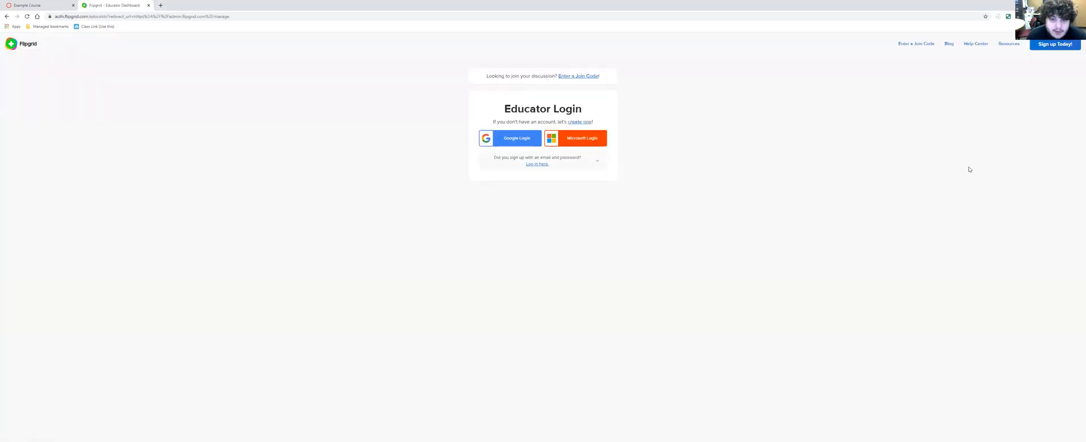
pyautogui.click(588, 142)
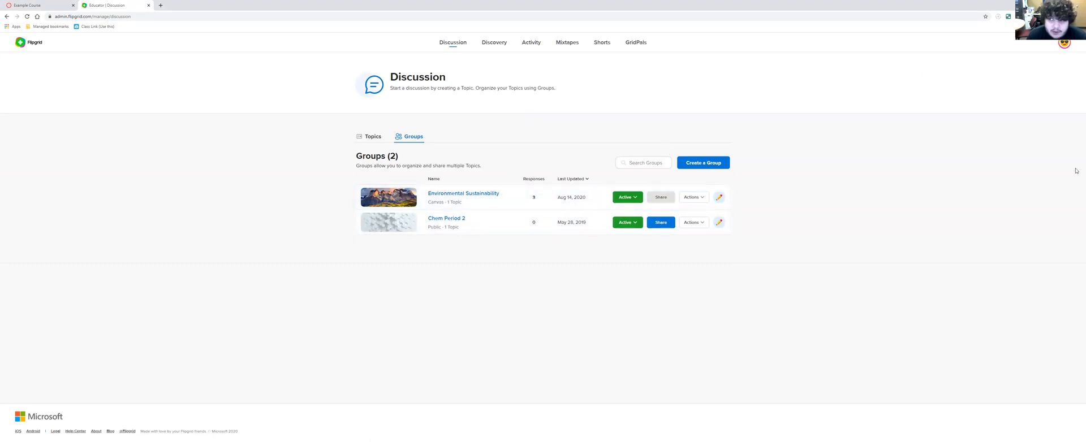
# - Open the Flipgrid account's integrations and create a Canvas integration named "Test Canvas"
pyautogui.click(1064, 46)
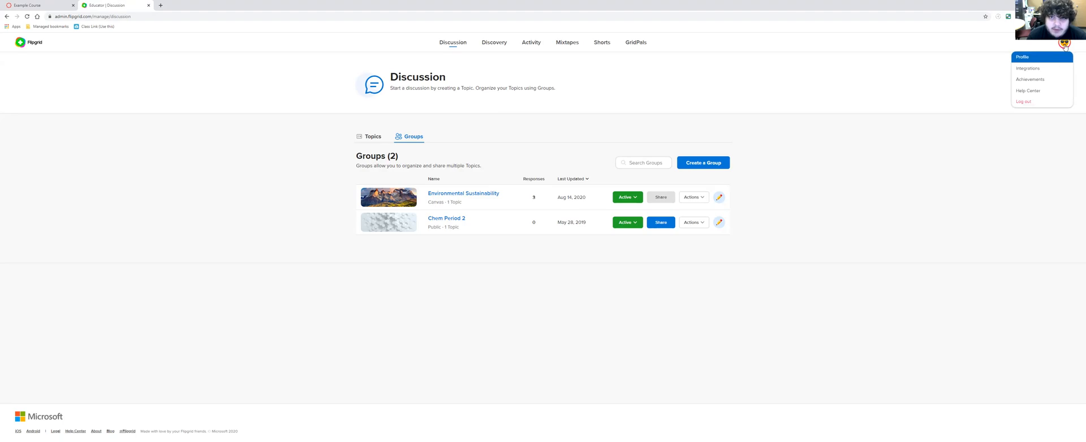
pyautogui.click(1043, 69)
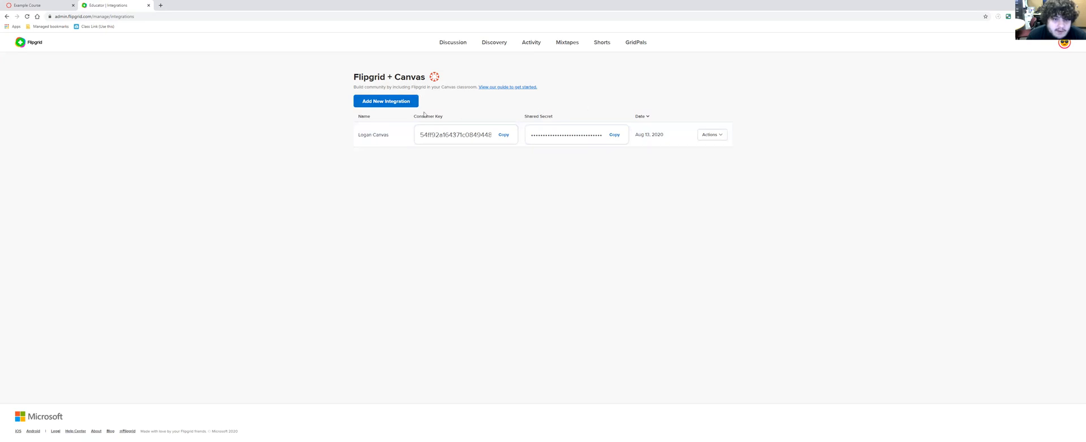
pyautogui.click(378, 102)
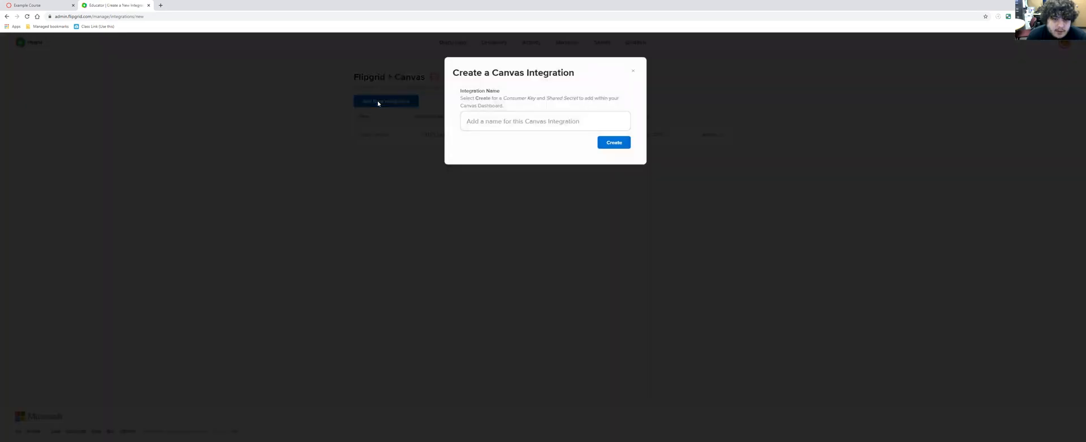
pyautogui.click(485, 113)
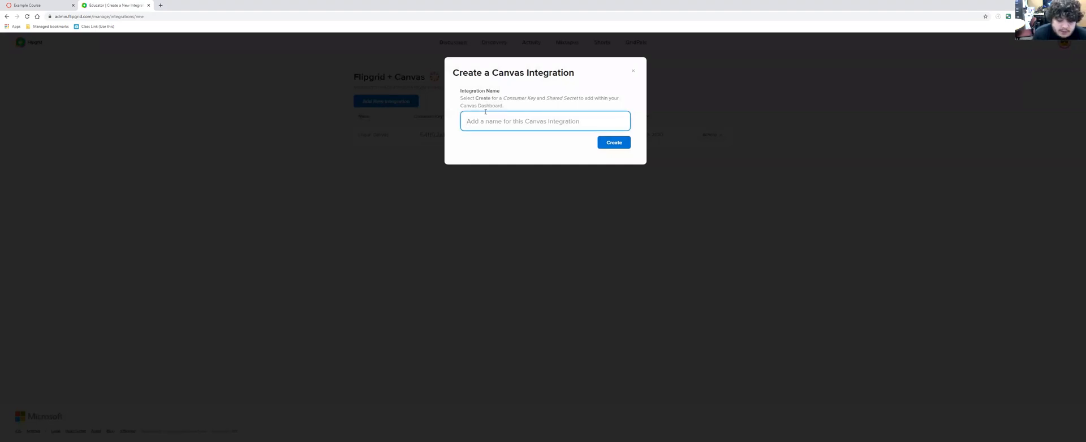
pyautogui.write('Test Canvas')
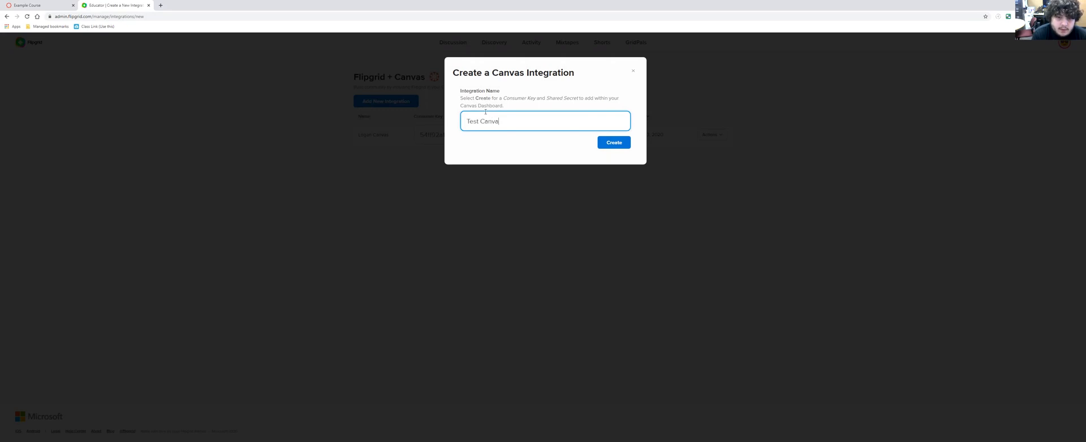
pyautogui.click(617, 142)
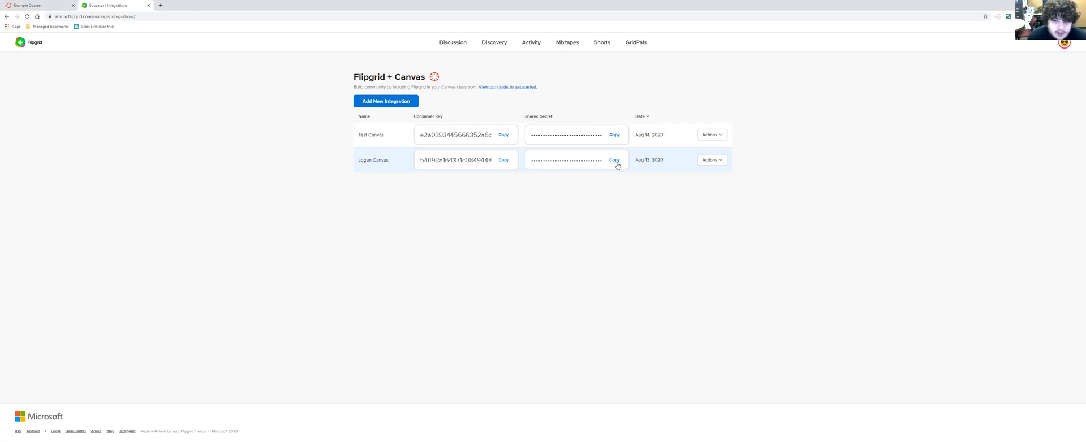
# - Switch to the Example course in Canvas and open the external apps in its settings
pyautogui.click(60, 2)
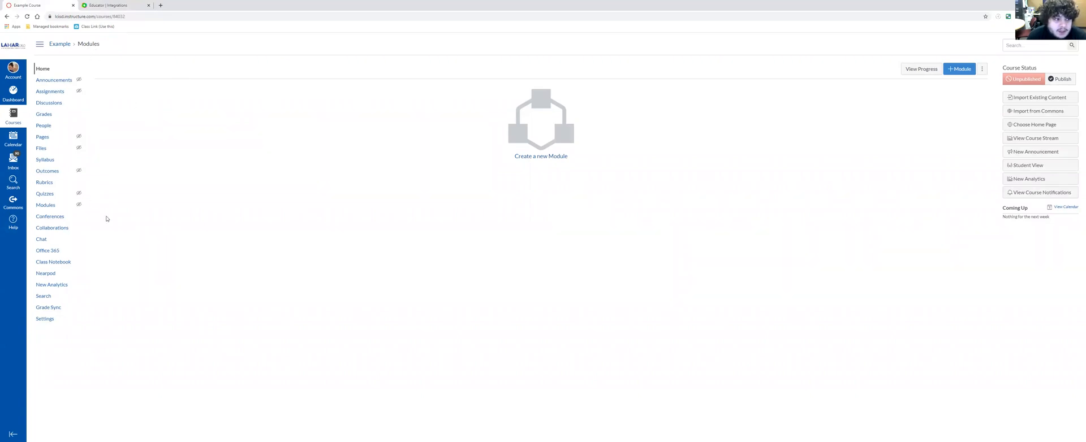
pyautogui.click(63, 324)
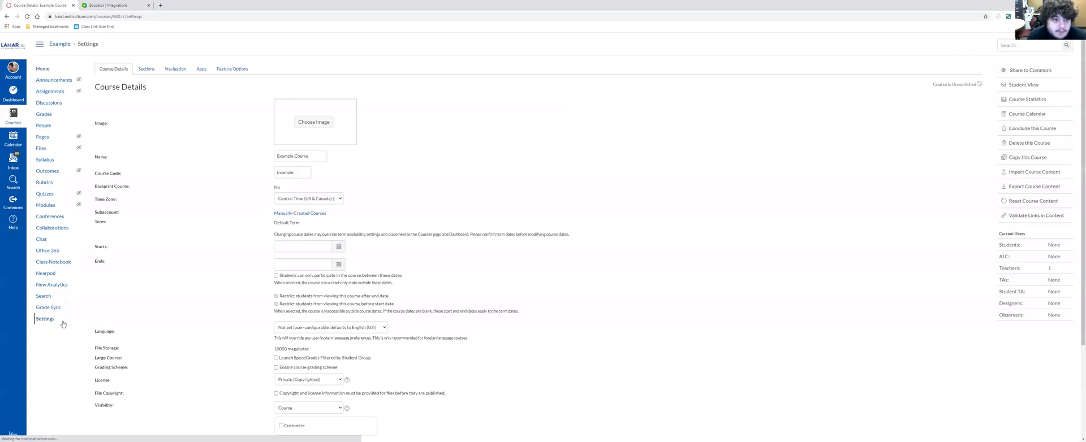
pyautogui.click(201, 70)
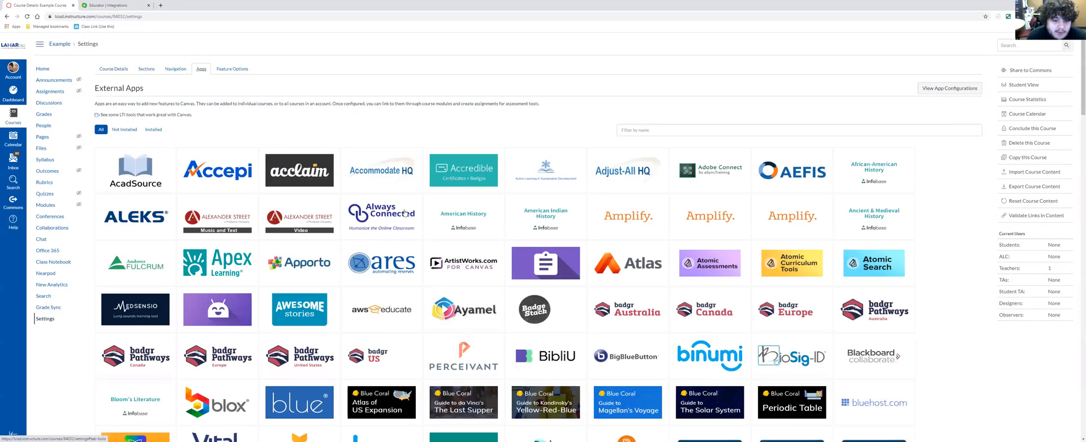
# - Filter the external apps by "flip" and open the Flipgrid app's details
pyautogui.scroll(-5, 511, 279)
pyautogui.scroll(-5, 511, 278)
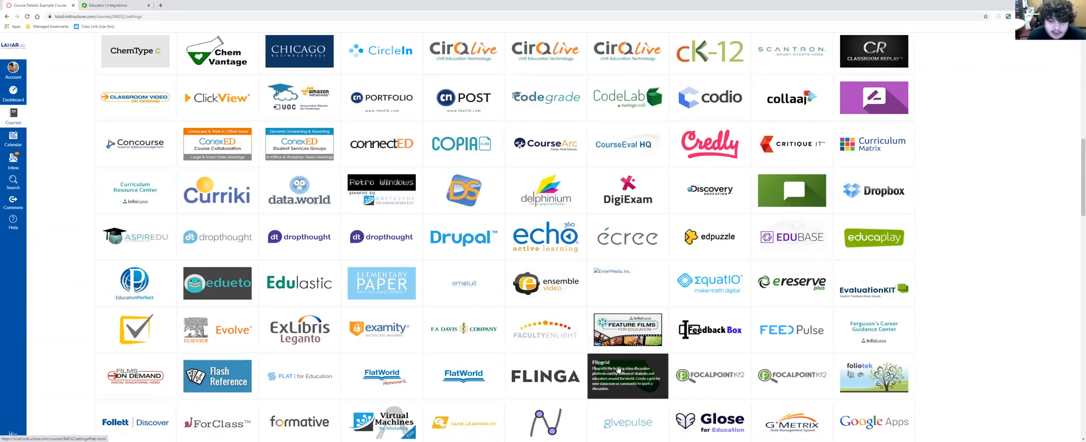
pyautogui.scroll(10, 595, 374)
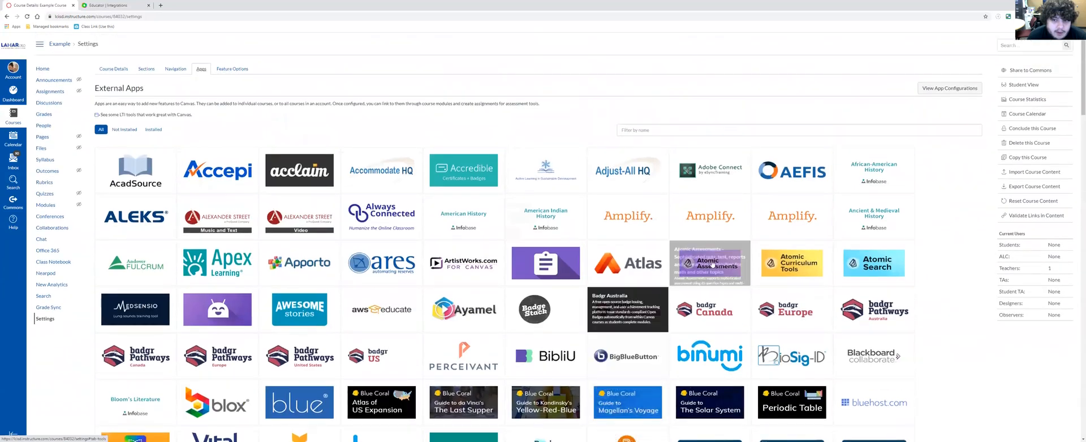
pyautogui.click(659, 126)
pyautogui.write('flip')
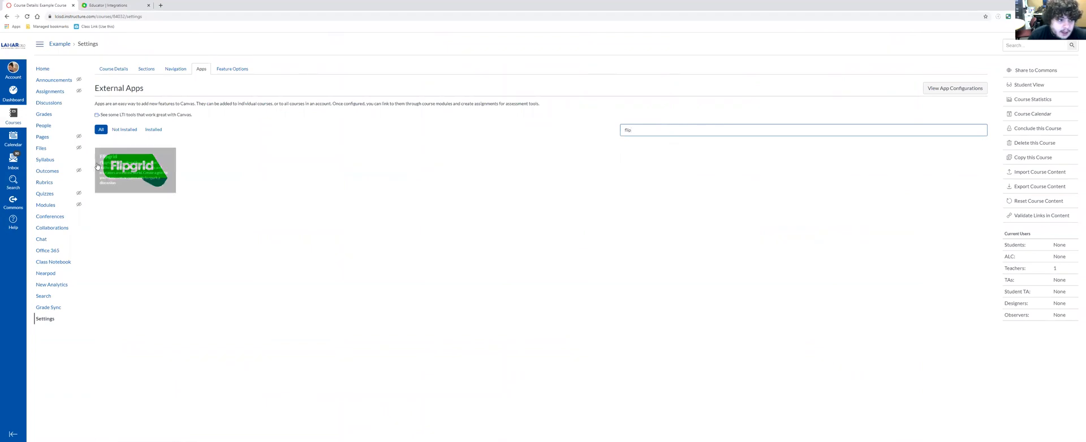
pyautogui.click(122, 171)
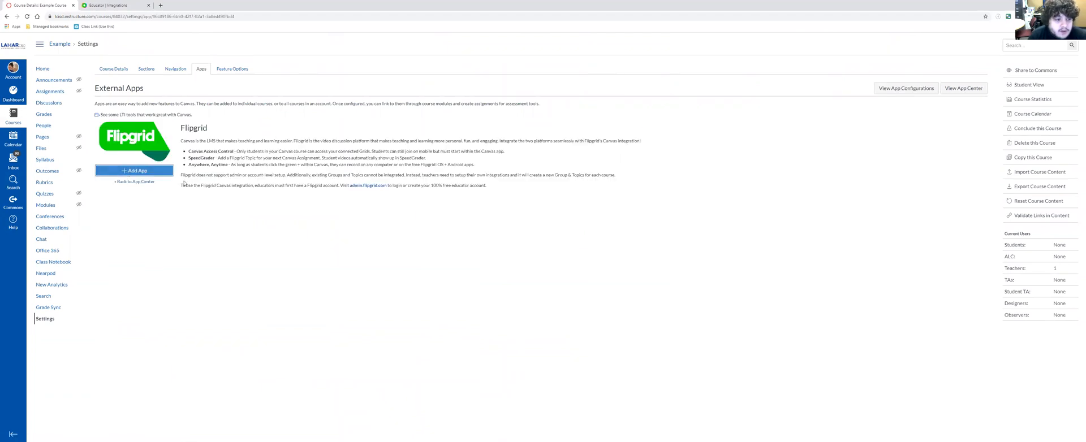
# - Read the Flipgrid app description's points on Canvas Access Control, SpeedGrader, and Anywhere, Anytime
pyautogui.moveTo(190, 150); pyautogui.dragTo(478, 167)
pyautogui.click(478, 168)
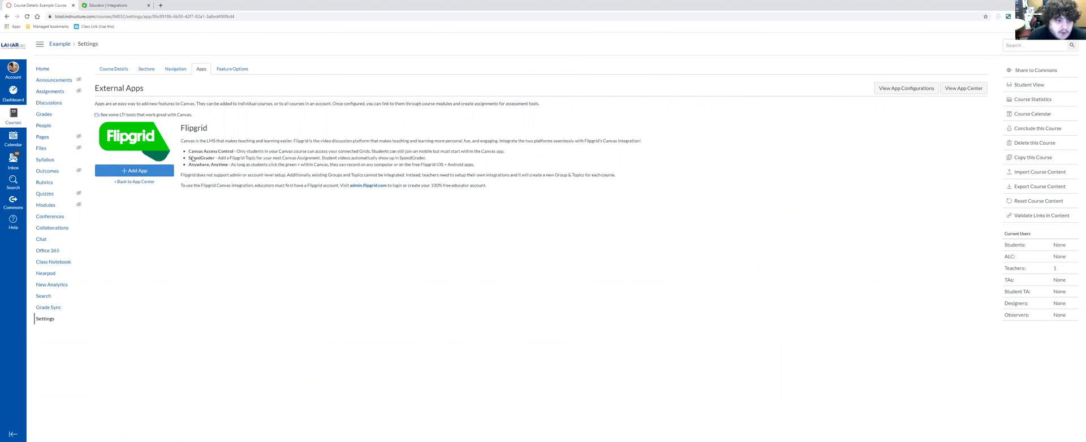
pyautogui.moveTo(190, 151); pyautogui.dragTo(245, 152)
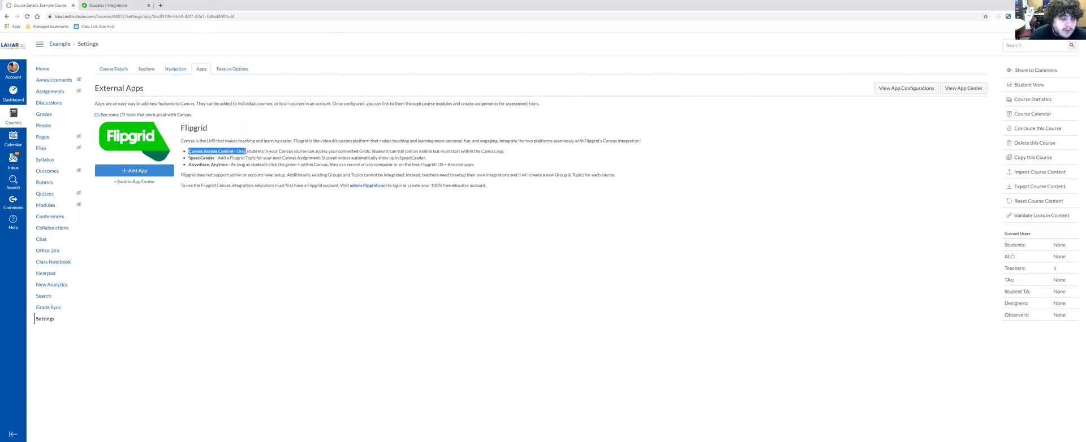
pyautogui.click(232, 151)
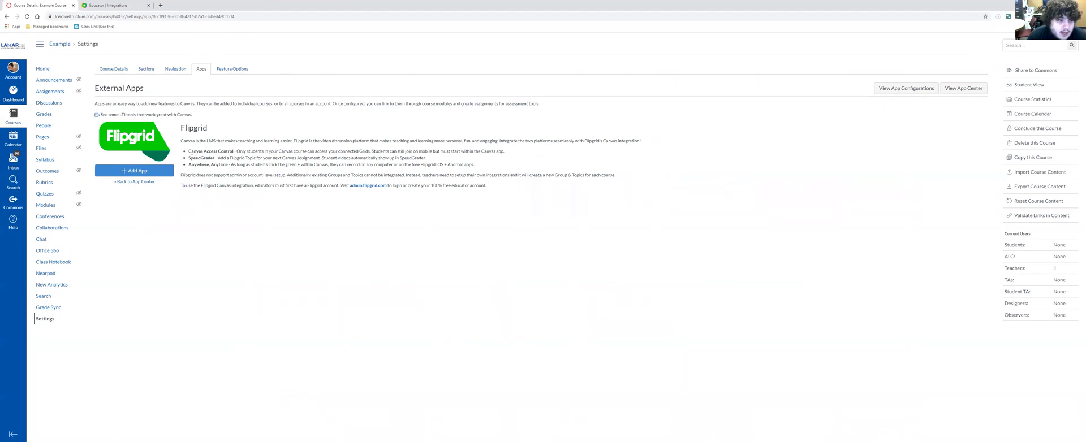
pyautogui.moveTo(189, 151); pyautogui.dragTo(505, 152)
pyautogui.click(505, 152)
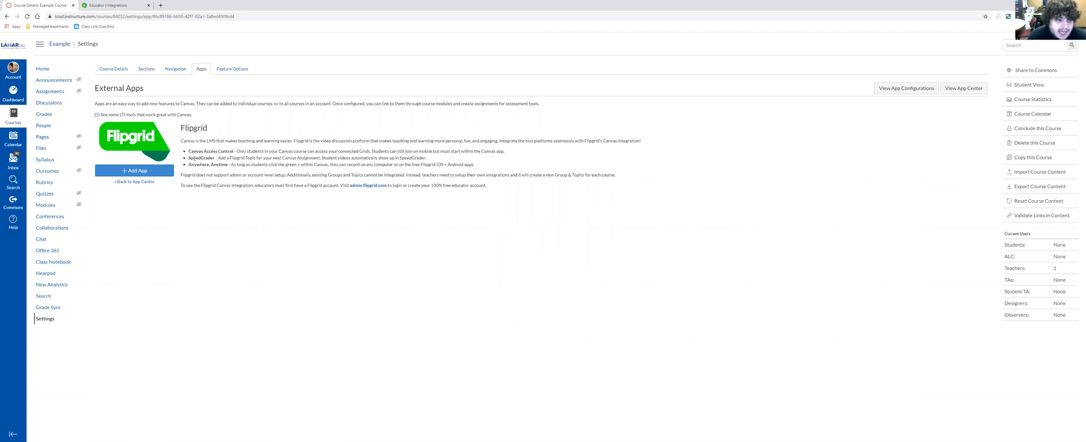
pyautogui.moveTo(190, 158); pyautogui.dragTo(225, 158)
pyautogui.click(226, 156)
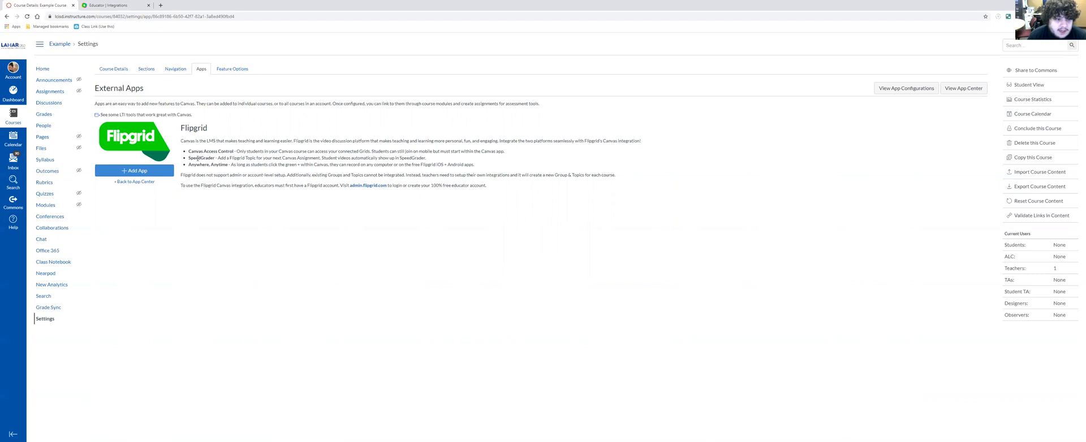
pyautogui.moveTo(189, 157); pyautogui.dragTo(426, 158)
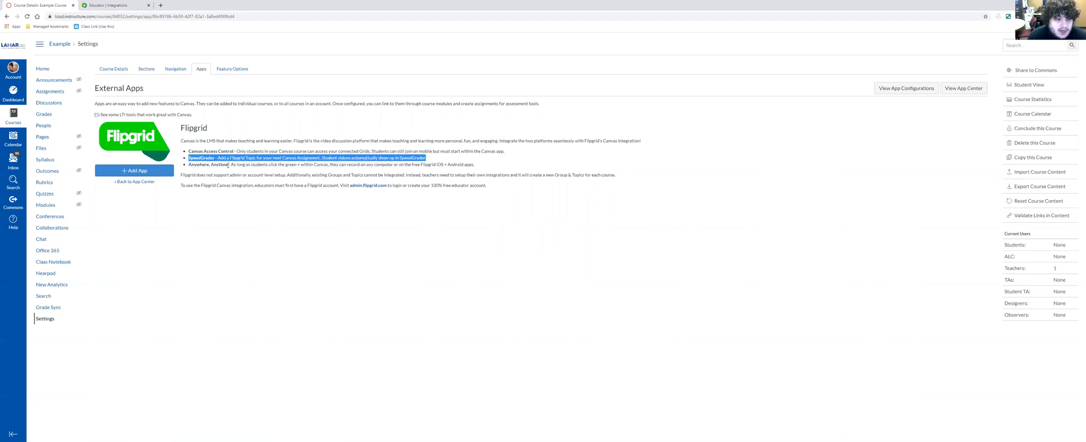
pyautogui.click(193, 164)
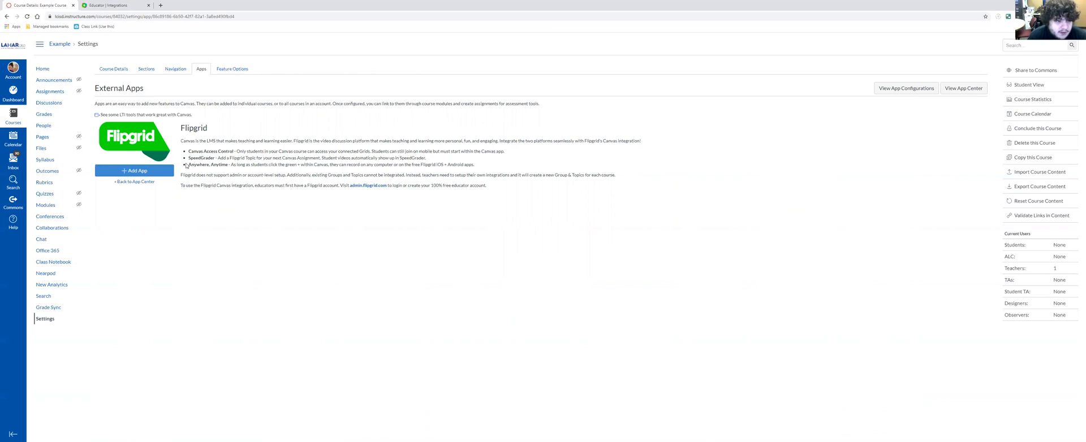
pyautogui.moveTo(190, 164); pyautogui.dragTo(247, 165)
pyautogui.click(245, 164)
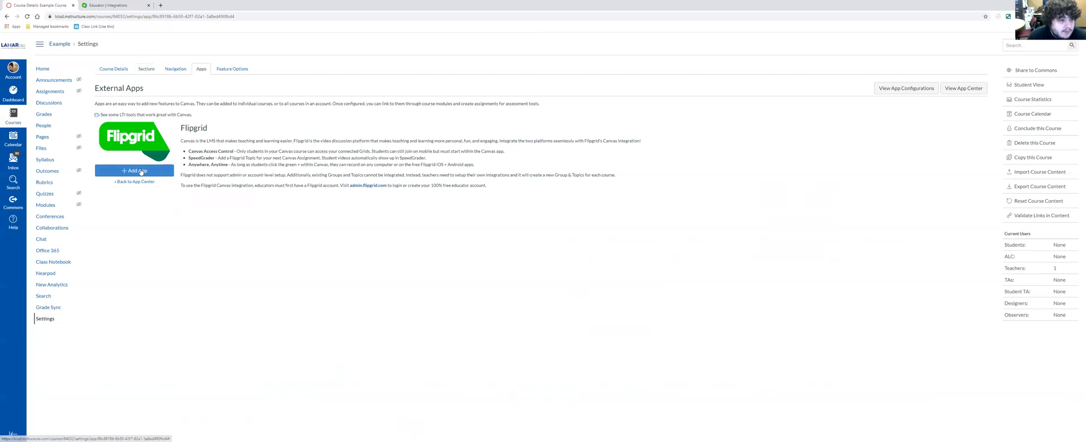
# - Start adding the Flipgrid app to the course, keeping "Flipgrid" as its name
pyautogui.click(116, 145)
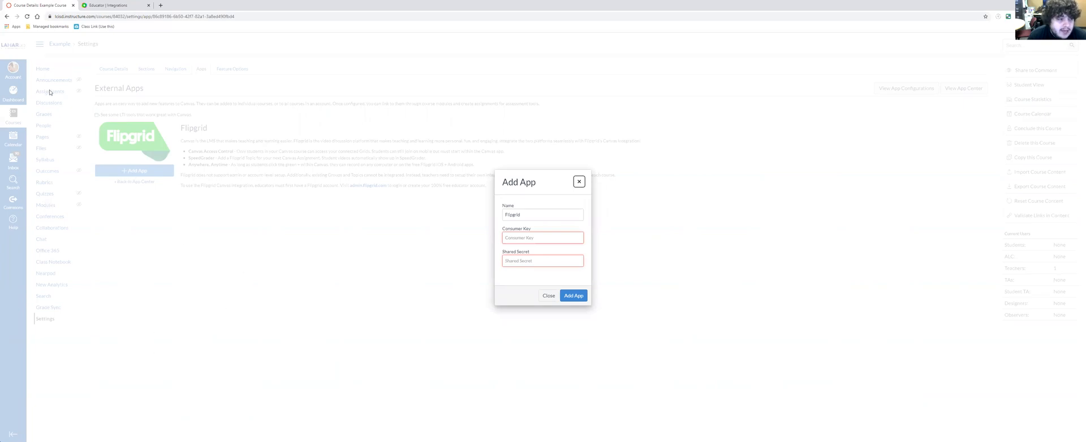
pyautogui.click(539, 213)
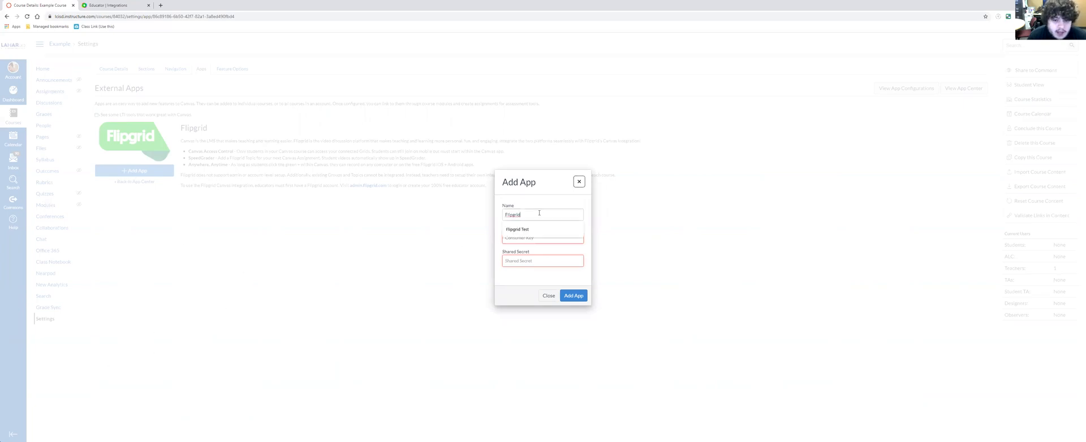
pyautogui.click(538, 204)
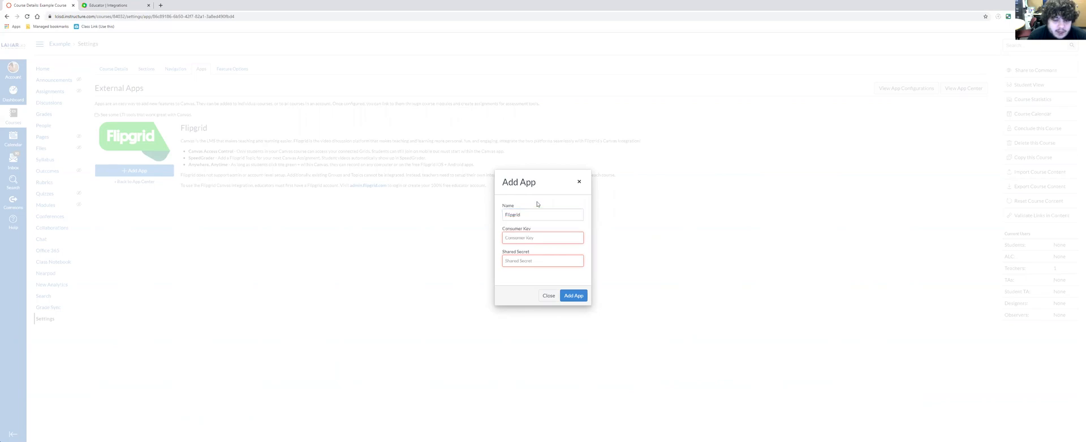
pyautogui.click(518, 236)
pyautogui.click(504, 305)
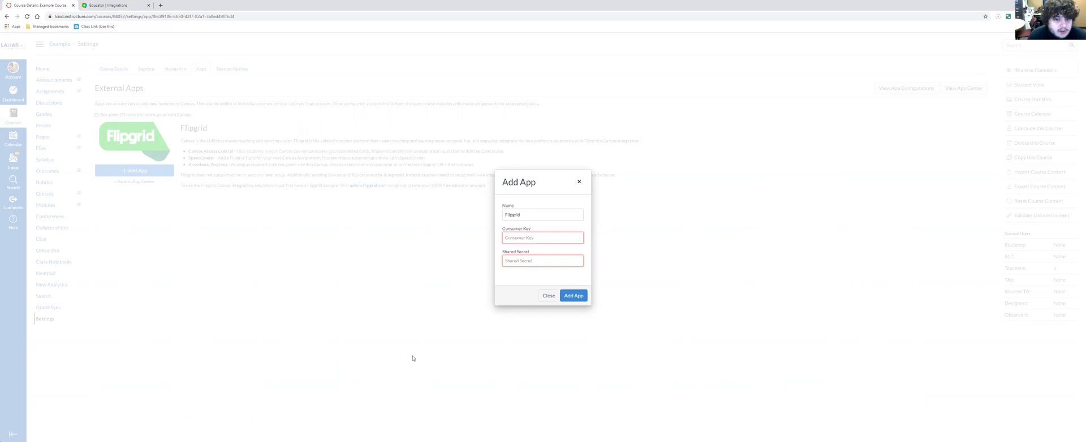
# - Copy the consumer key of the older Flipgrid integration and paste it into the Canvas app's Consumer Key field
pyautogui.click(90, 5)
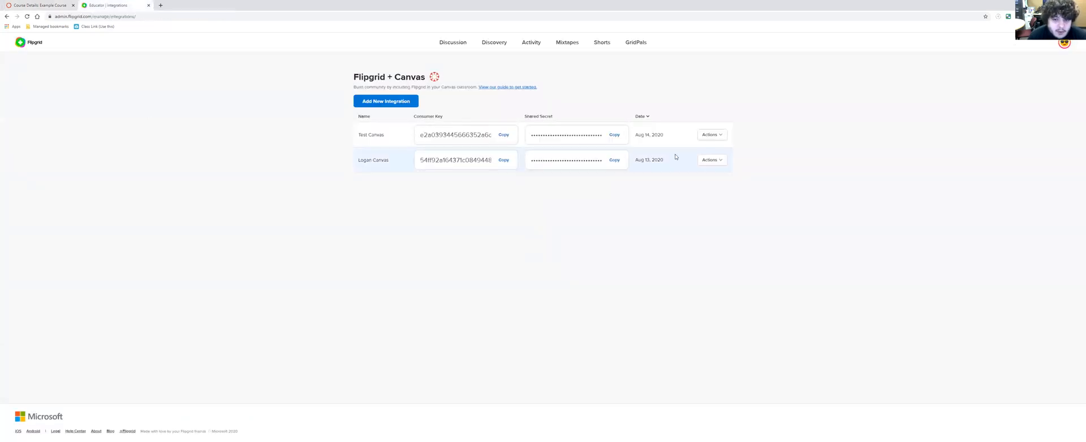
pyautogui.click(504, 161)
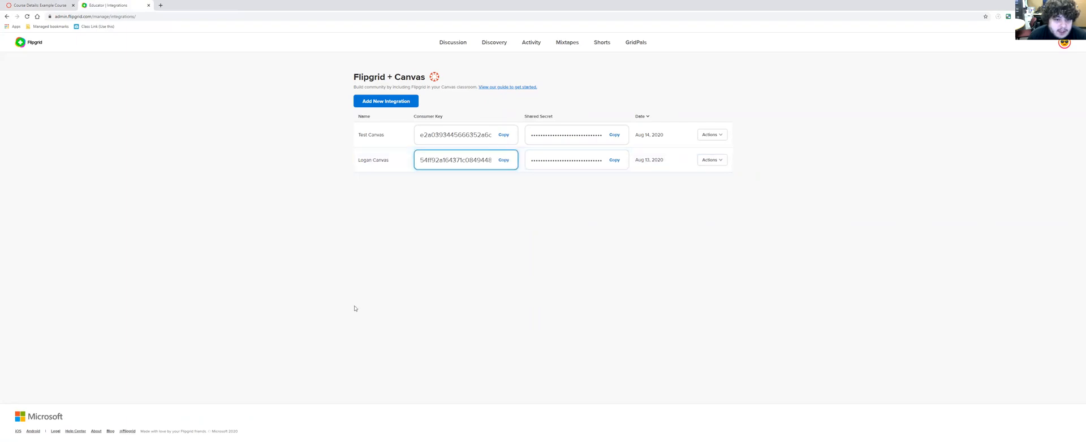
pyautogui.click(49, 6)
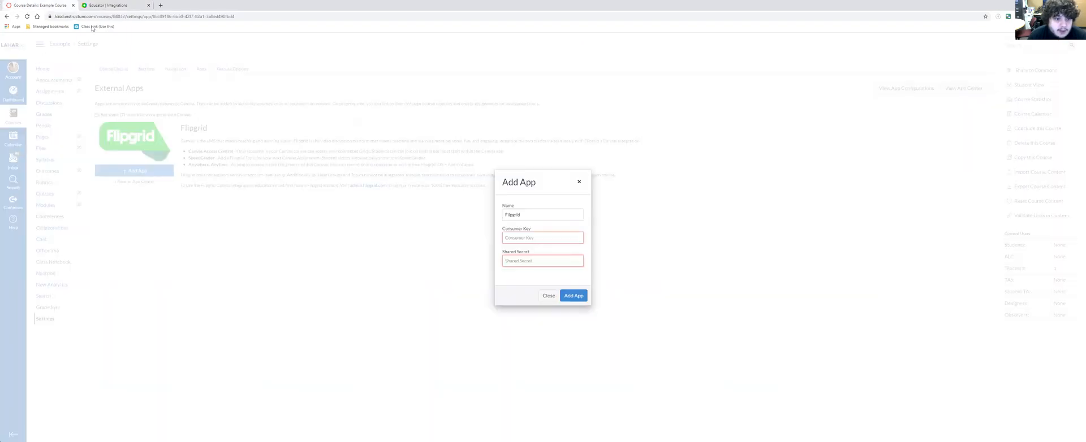
pyautogui.rightClick(540, 239)
pyautogui.click(555, 288)
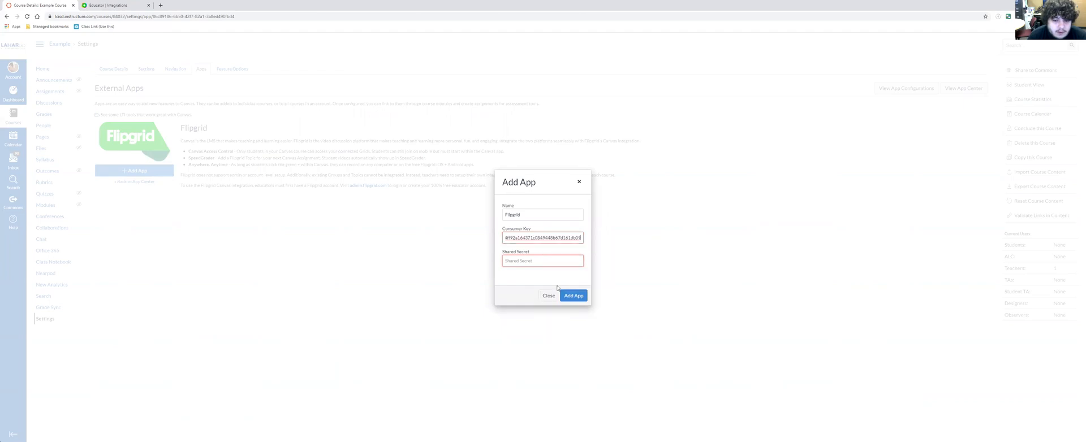
# - Copy the Flipgrid integration's shared secret, paste it into the Canvas app's Shared Secret field, and add the app
pyautogui.click(113, 5)
pyautogui.click(615, 160)
pyautogui.click(40, 5)
pyautogui.rightClick(527, 270)
pyautogui.rightClick(526, 262)
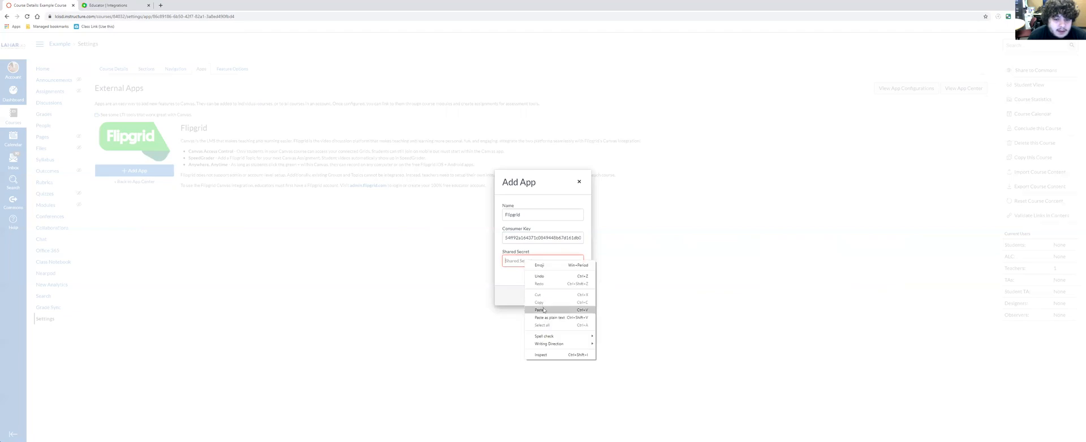
pyautogui.click(560, 310)
pyautogui.click(574, 297)
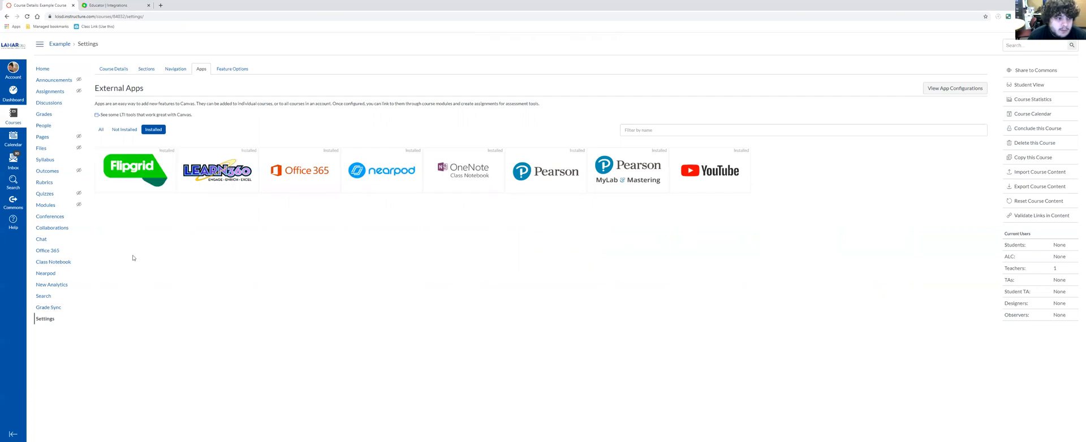
# - Reload the course settings, move Rubrics to the items hidden from students in the course navigation, and save
pyautogui.click(27, 17)
pyautogui.click(181, 76)
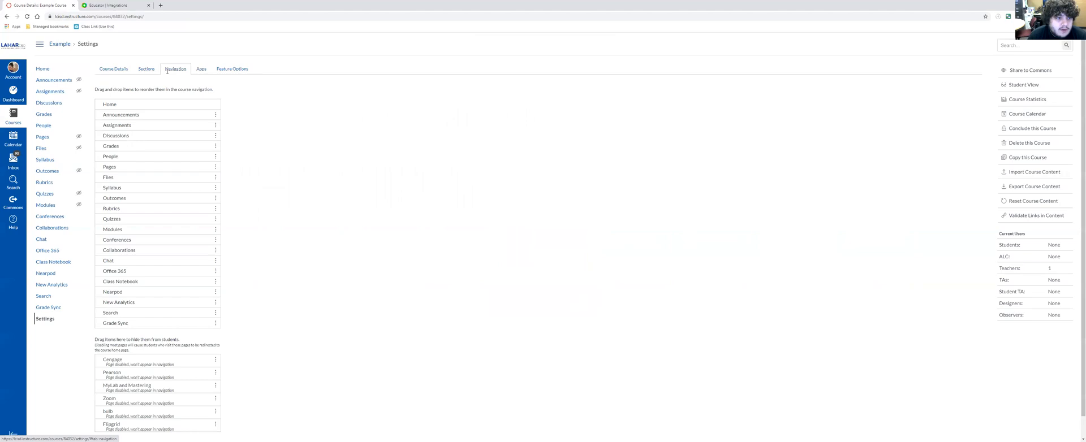
pyautogui.scroll(-1, 180, 305)
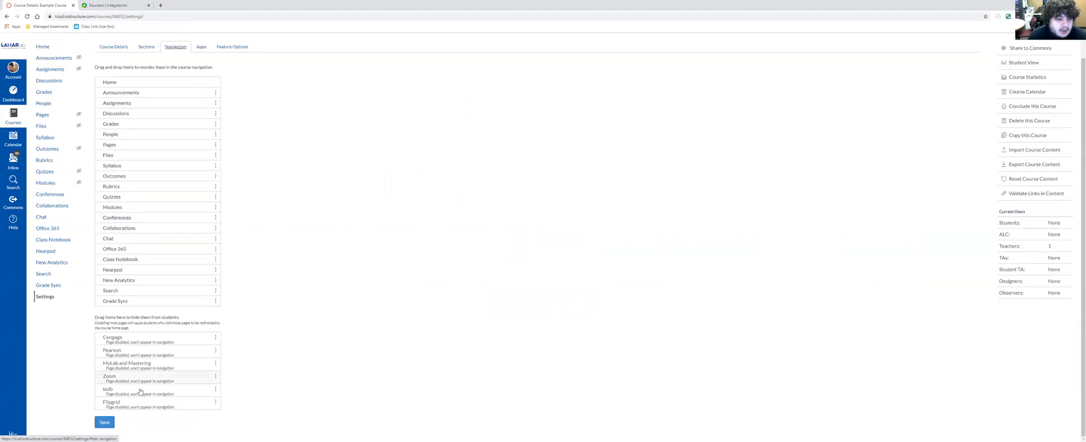
pyautogui.moveTo(150, 408); pyautogui.dragTo(176, 424)
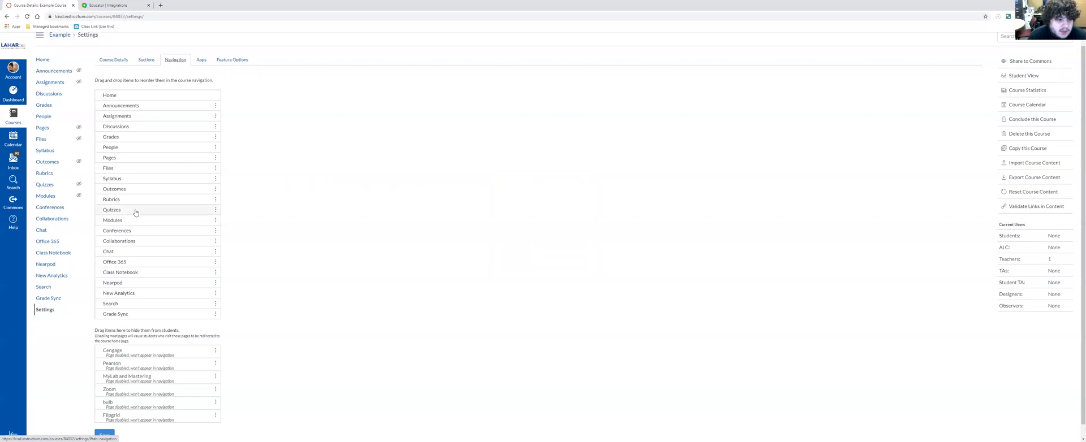
pyautogui.moveTo(141, 200); pyautogui.dragTo(153, 395)
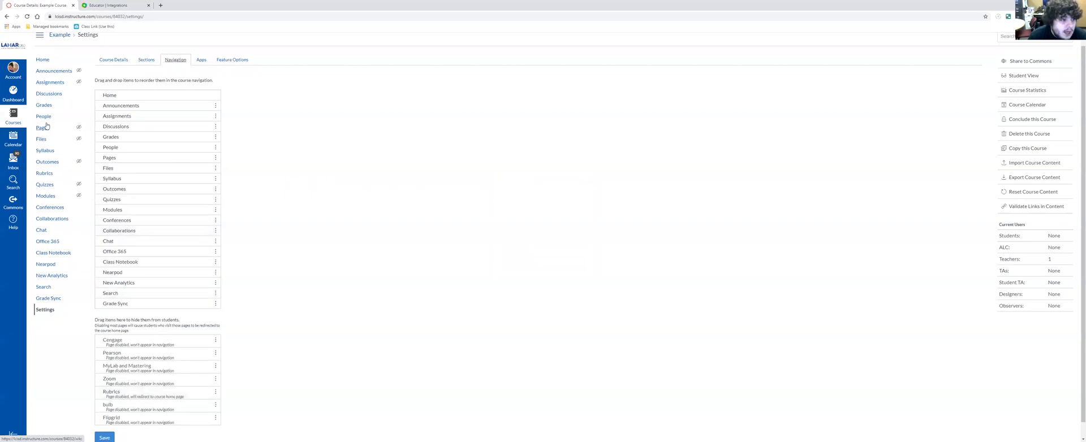
pyautogui.scroll(-1, 108, 429)
pyautogui.click(109, 437)
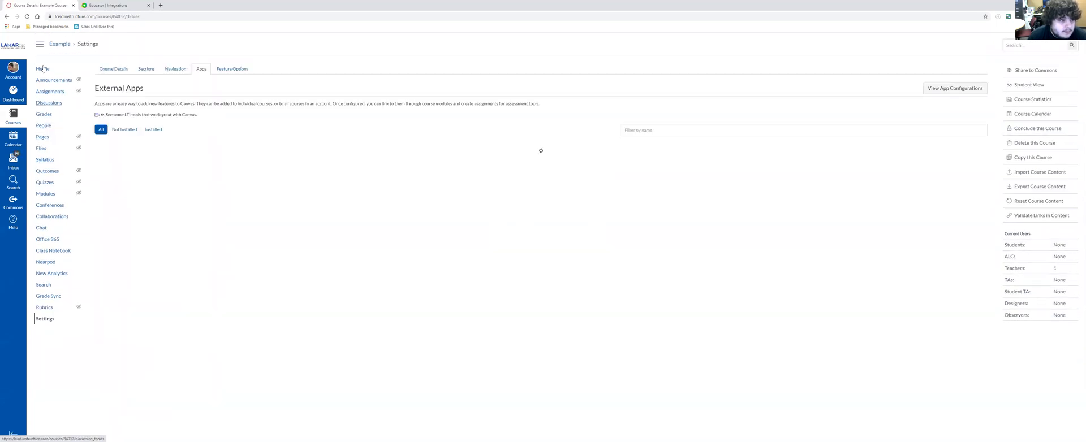
# - Create a new course module named "Discussions"
pyautogui.click(54, 193)
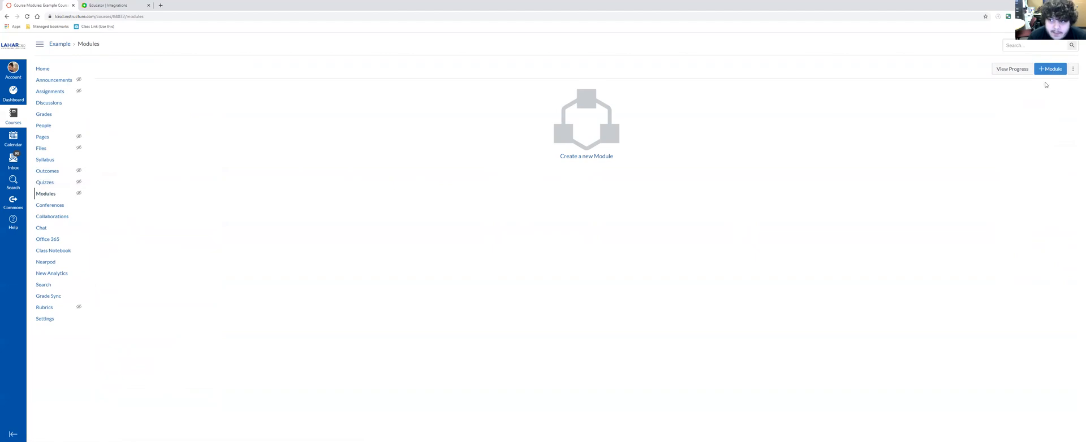
pyautogui.click(1052, 71)
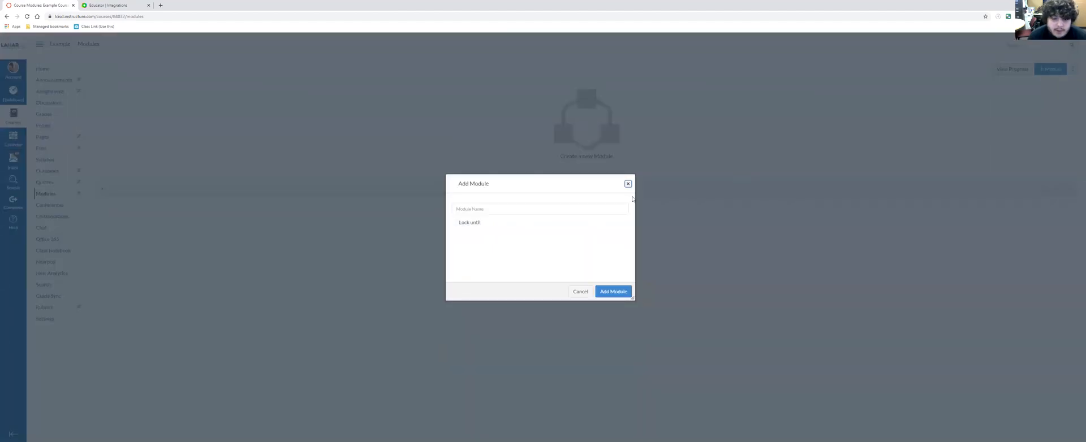
pyautogui.click(521, 207)
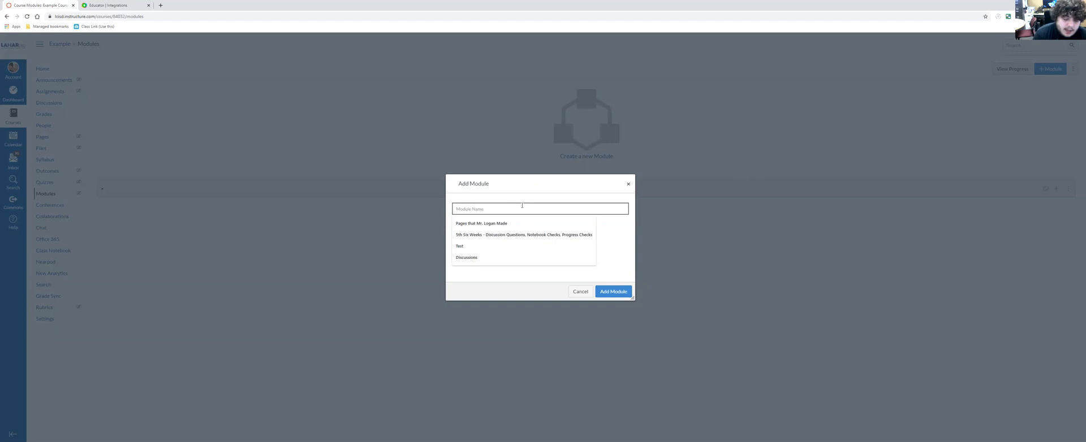
pyautogui.write('Discussions')
pyautogui.click(614, 292)
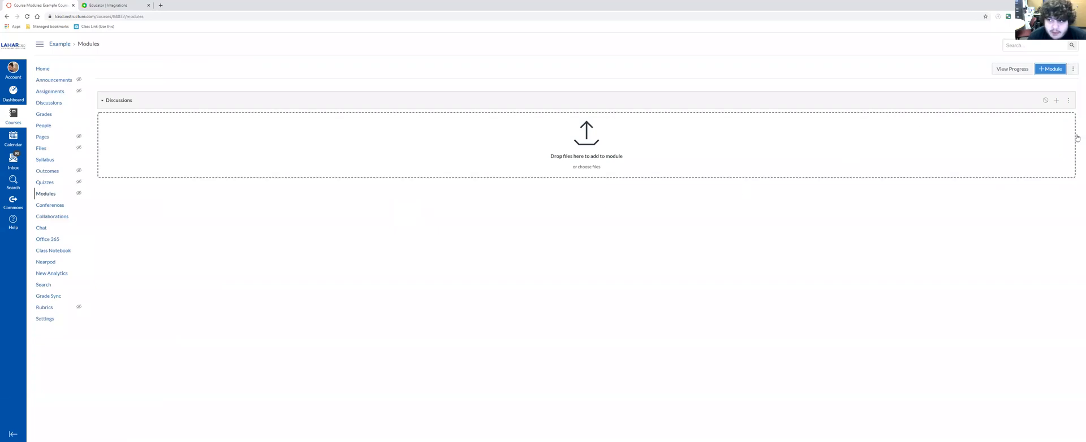
# - Add a new assignment named "Flipgrid Discussion 1" to the Discussions module, without indentation
pyautogui.click(1056, 101)
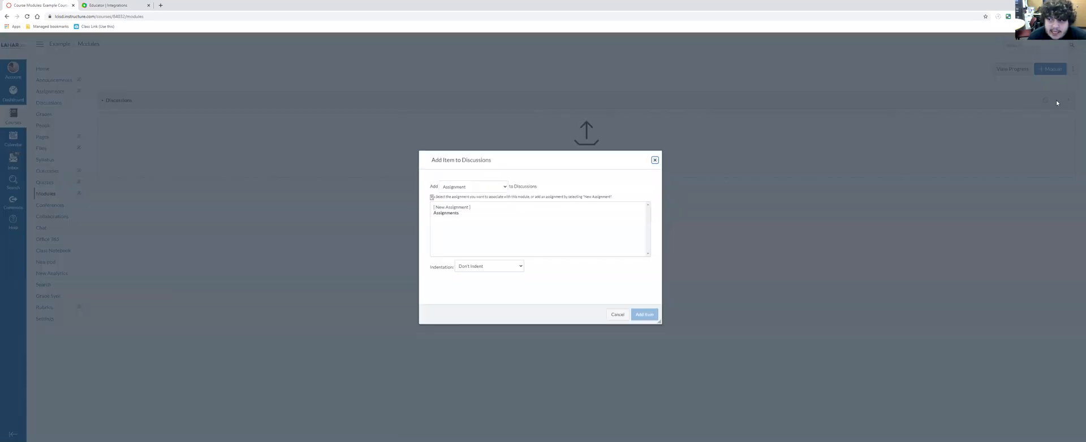
pyautogui.click(490, 208)
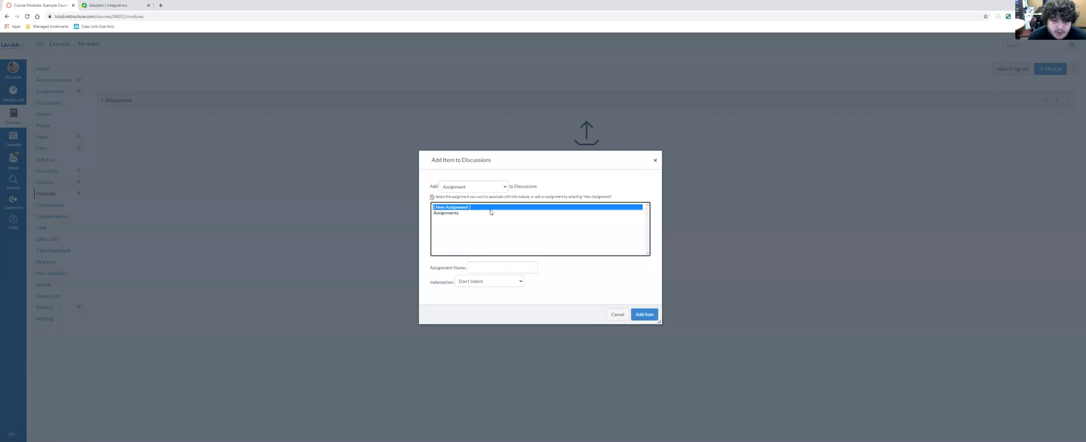
pyautogui.click(486, 267)
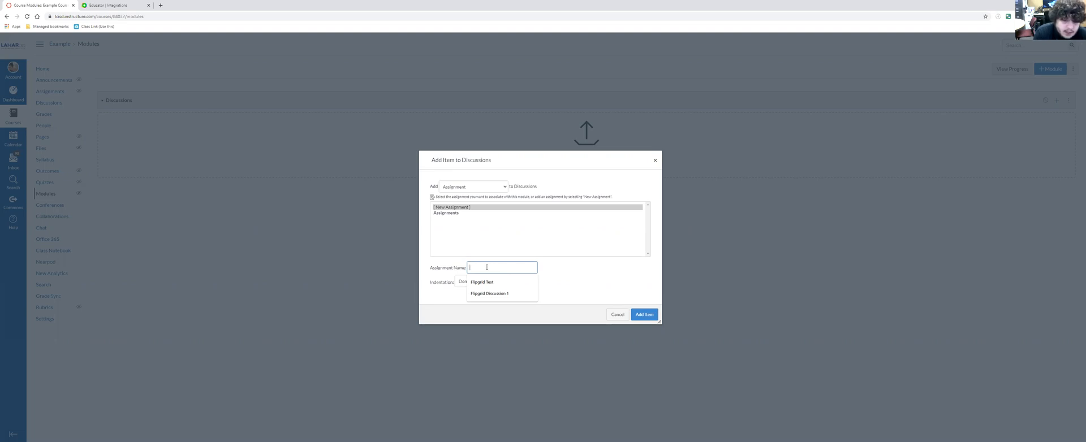
pyautogui.write('Fi')
pyautogui.press('BackSpace')
pyautogui.click(504, 283)
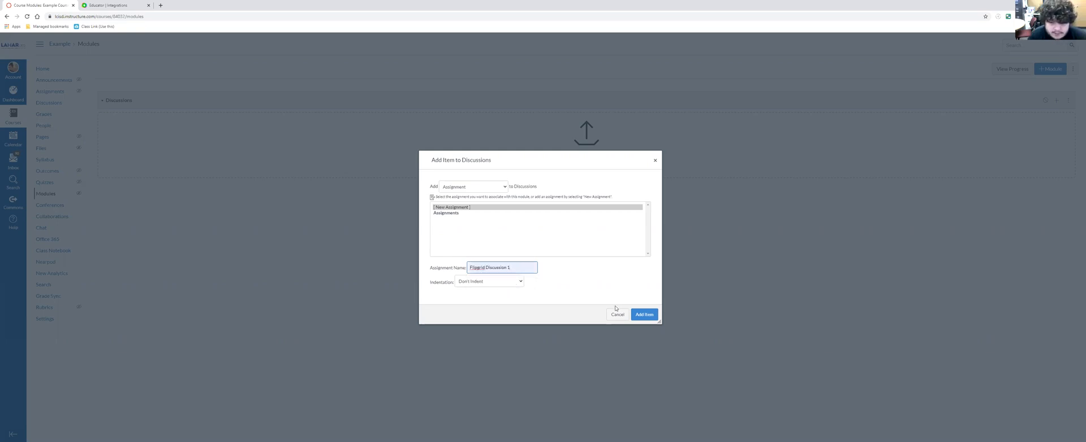
pyautogui.click(642, 316)
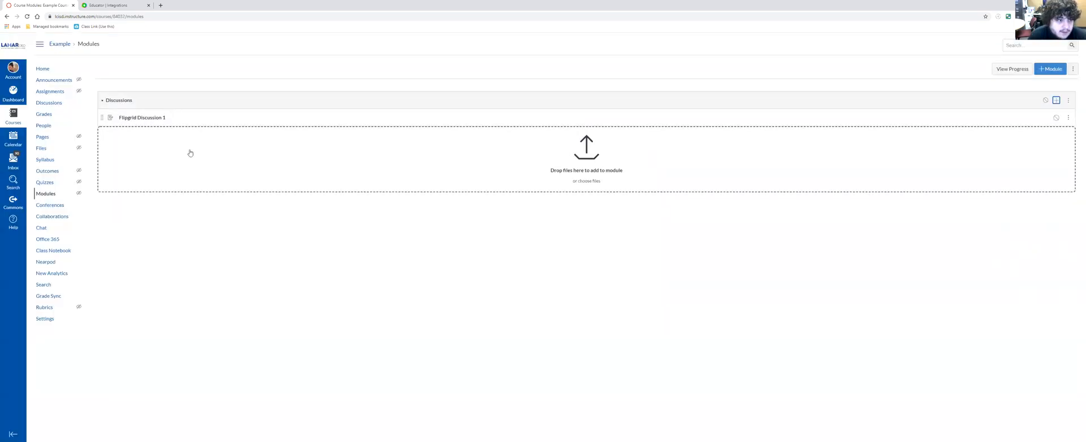
# - Open Flipgrid Discussion 1 for editing and set its points to 100, keeping the Assignments group
pyautogui.click(159, 119)
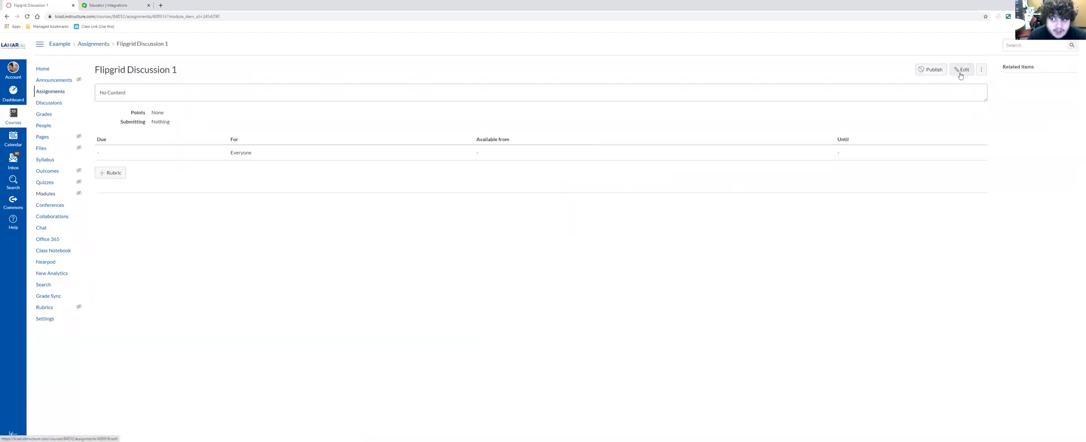
pyautogui.click(960, 73)
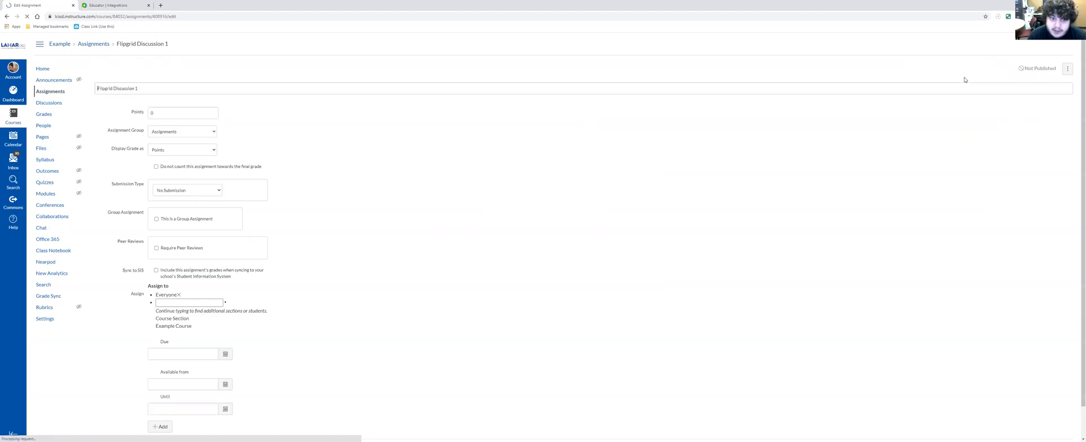
pyautogui.doubleClick(165, 229)
pyautogui.write('100')
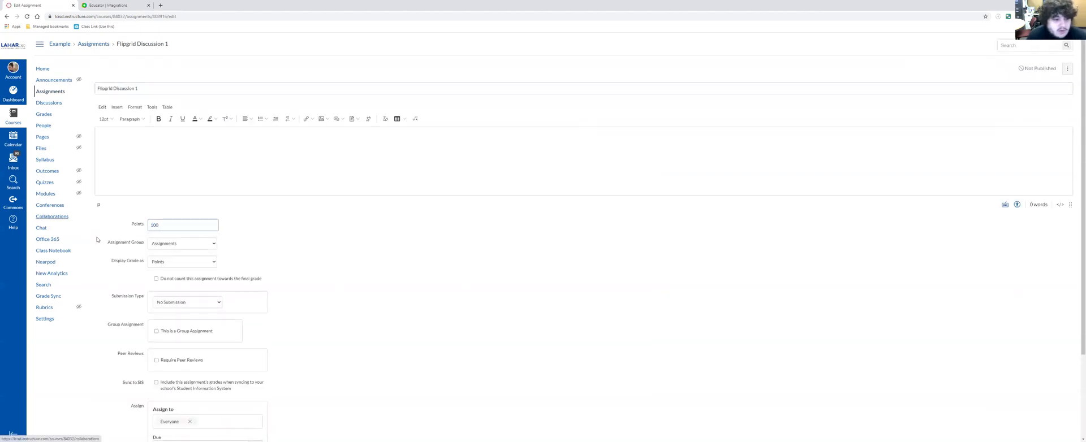
pyautogui.click(191, 243)
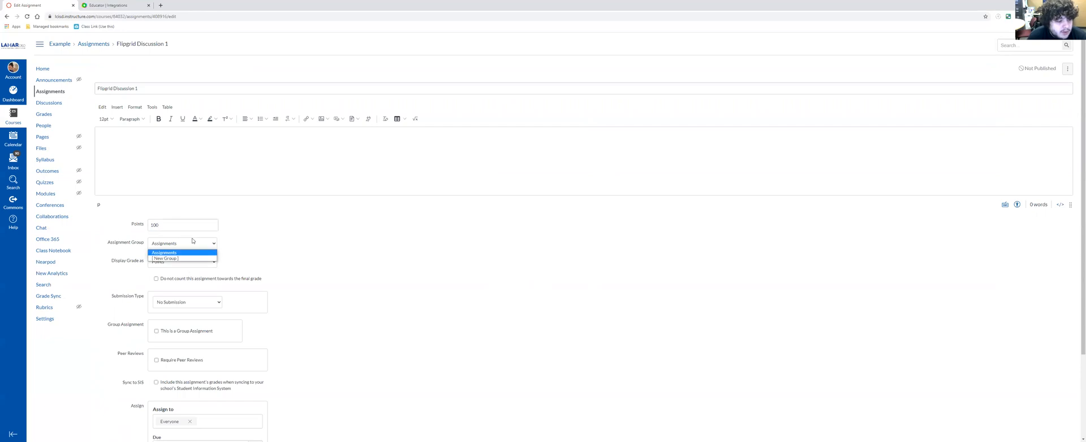
pyautogui.click(192, 242)
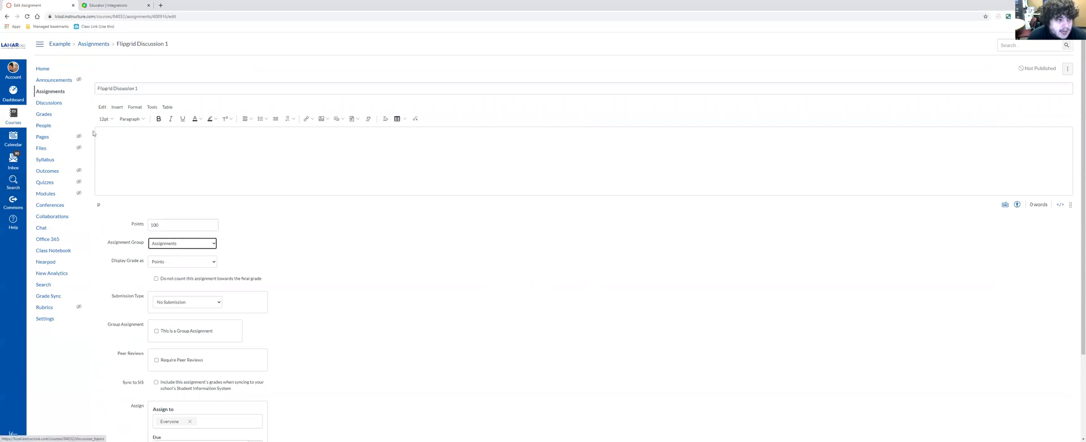
# - Try External Tool, Online, and No Submission in turn as the assignment's submission type
pyautogui.scroll(-1, 277, 252)
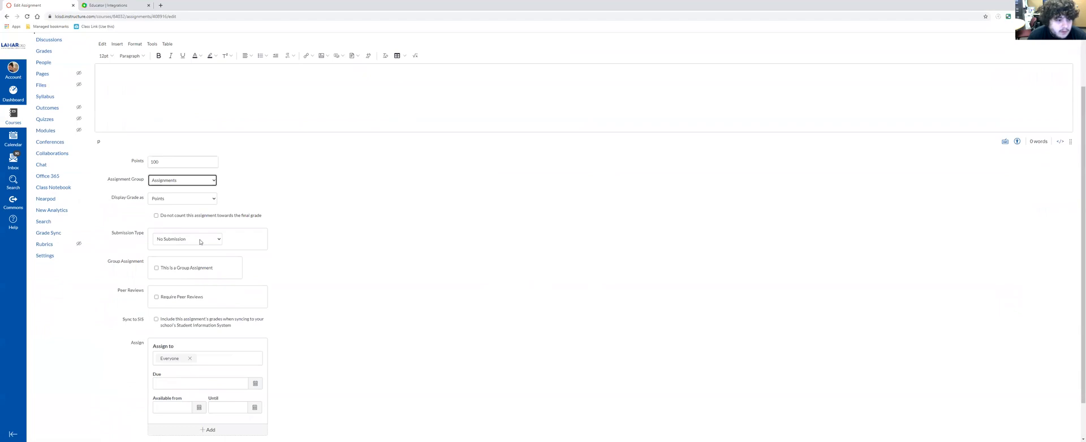
pyautogui.scroll(-1, 189, 192)
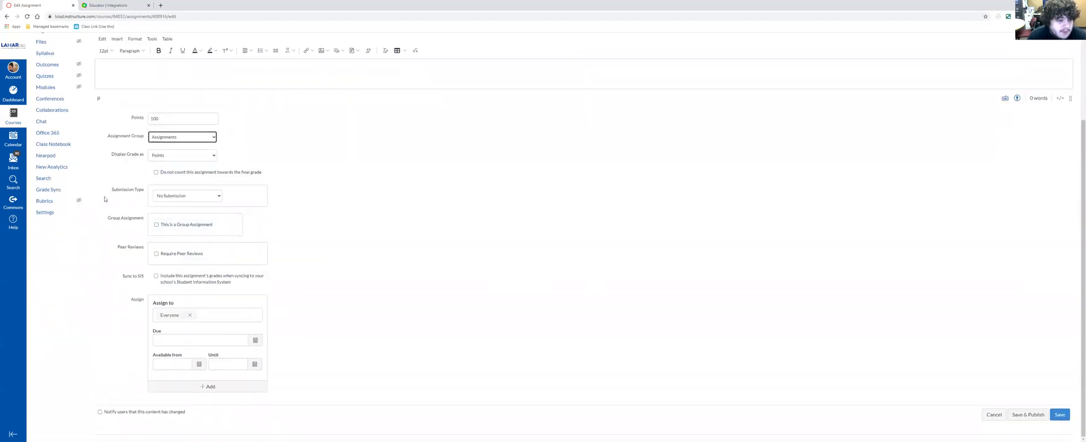
pyautogui.click(174, 196)
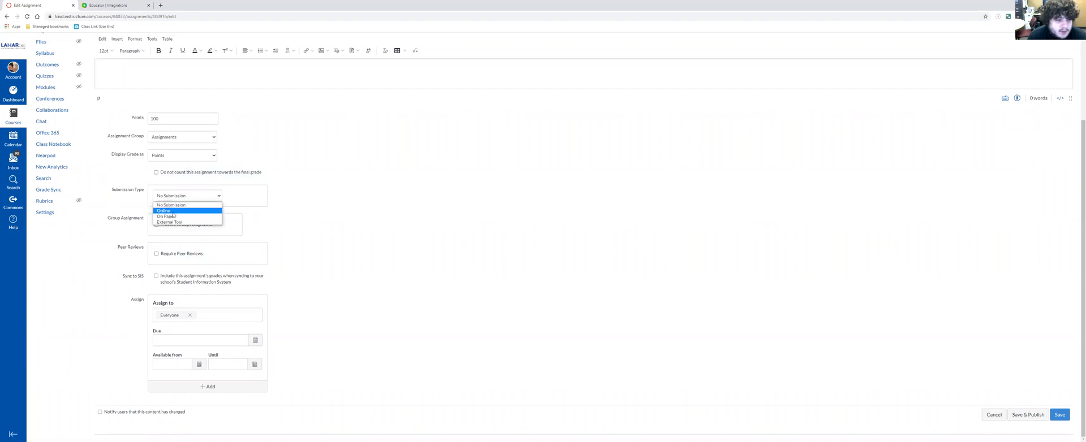
pyautogui.click(170, 224)
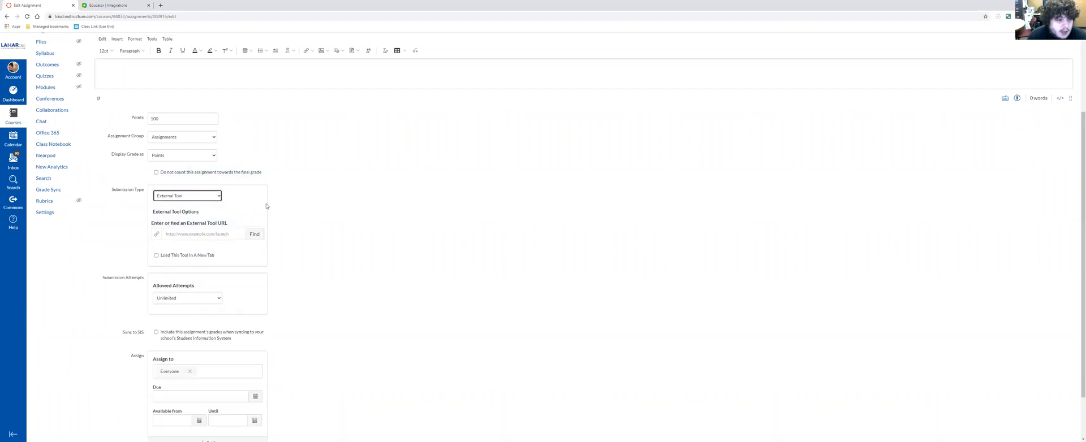
pyautogui.click(214, 196)
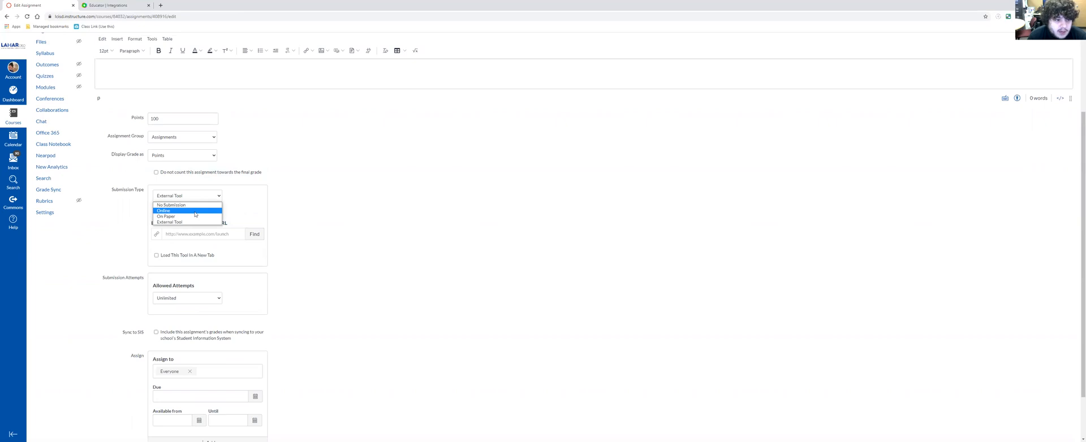
pyautogui.click(195, 211)
pyautogui.click(193, 199)
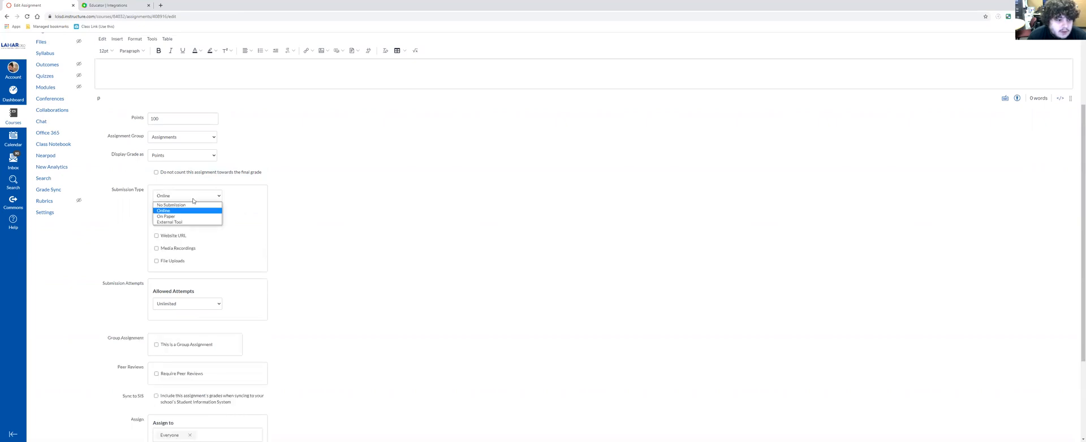
pyautogui.click(190, 205)
pyautogui.scroll(3, 147, 193)
pyautogui.scroll(-3, 171, 185)
# - Set the submission type to External Tool and select Flipgrid as the assignment's external tool
pyautogui.click(201, 198)
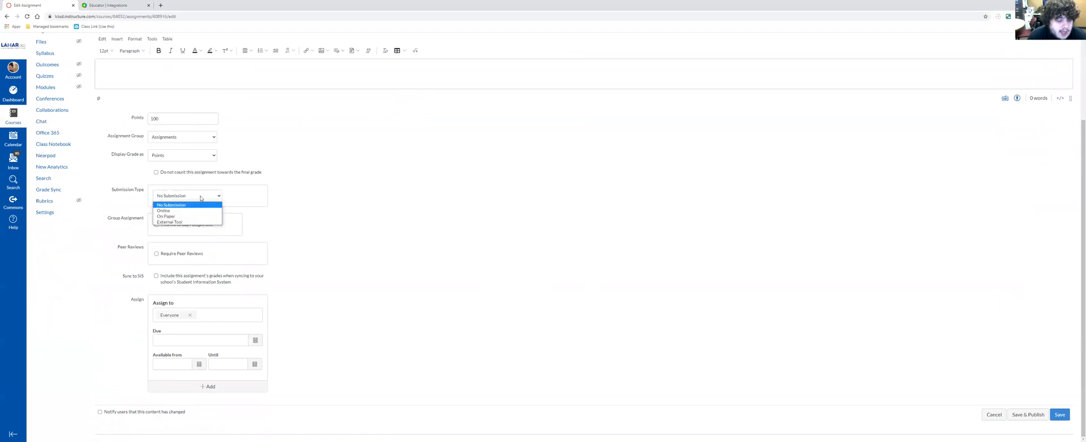
pyautogui.click(187, 222)
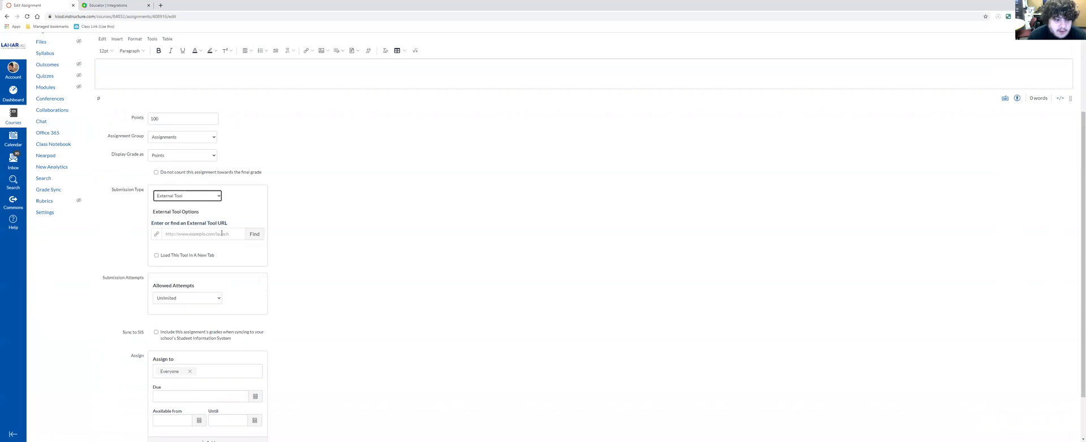
pyautogui.click(254, 235)
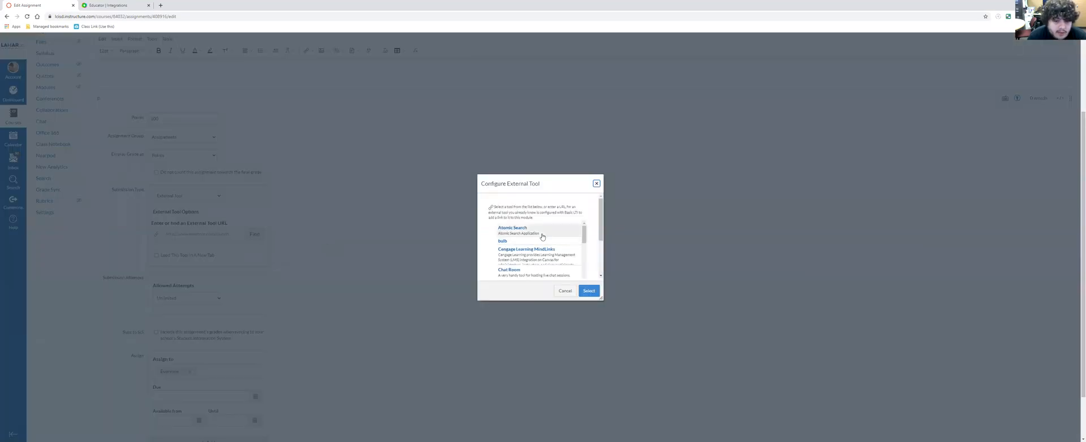
pyautogui.scroll(-2, 525, 246)
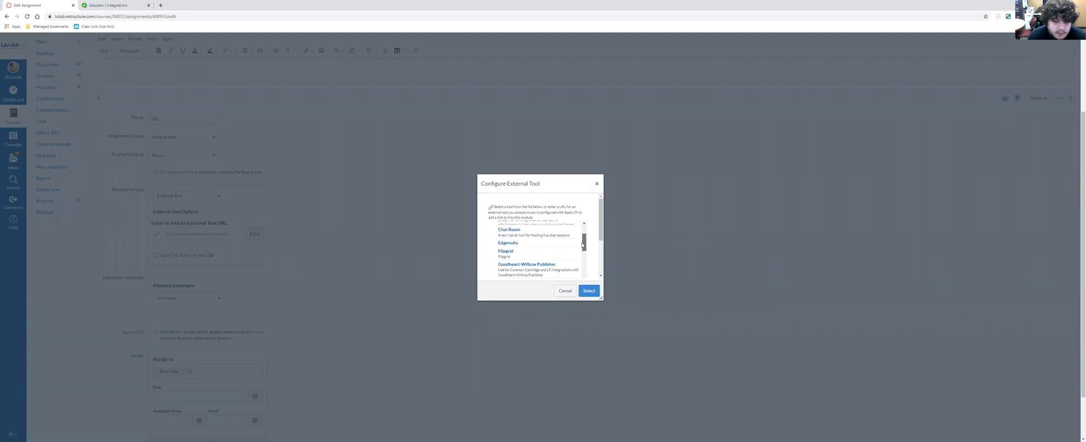
pyautogui.click(525, 247)
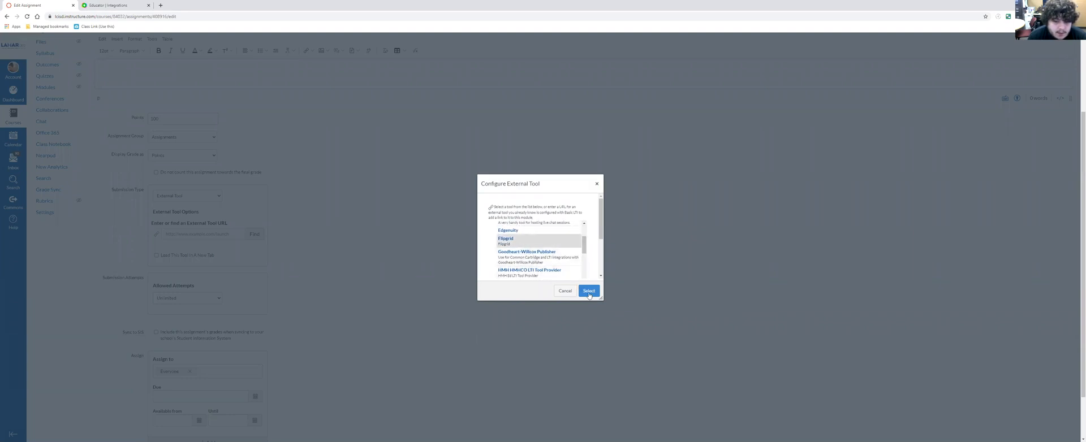
pyautogui.click(589, 291)
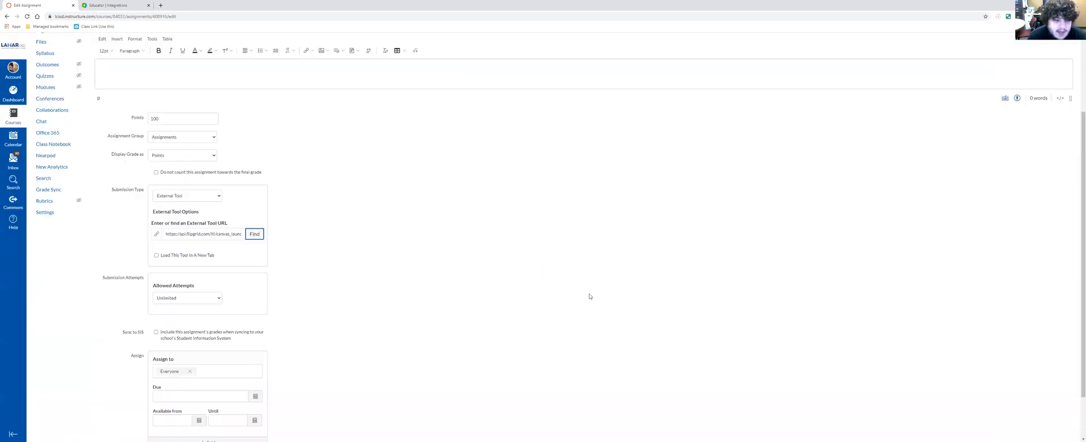
# - Make the Flipgrid tool load in a new tab and review the remaining assignment settings
pyautogui.click(187, 256)
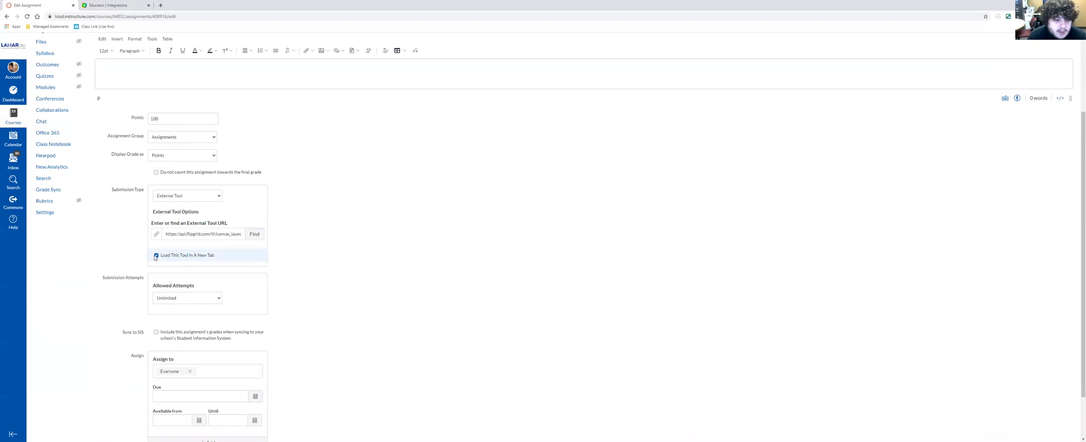
pyautogui.scroll(-1, 194, 190)
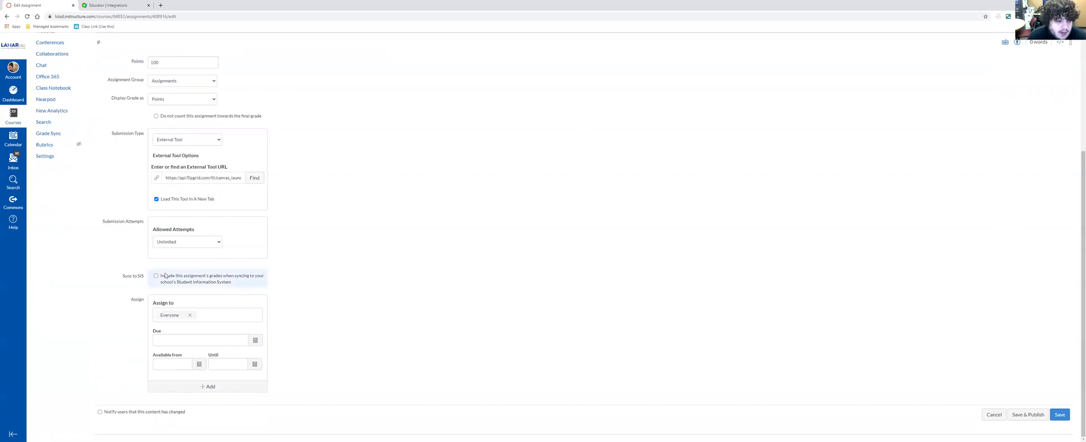
pyautogui.scroll(3, 270, 288)
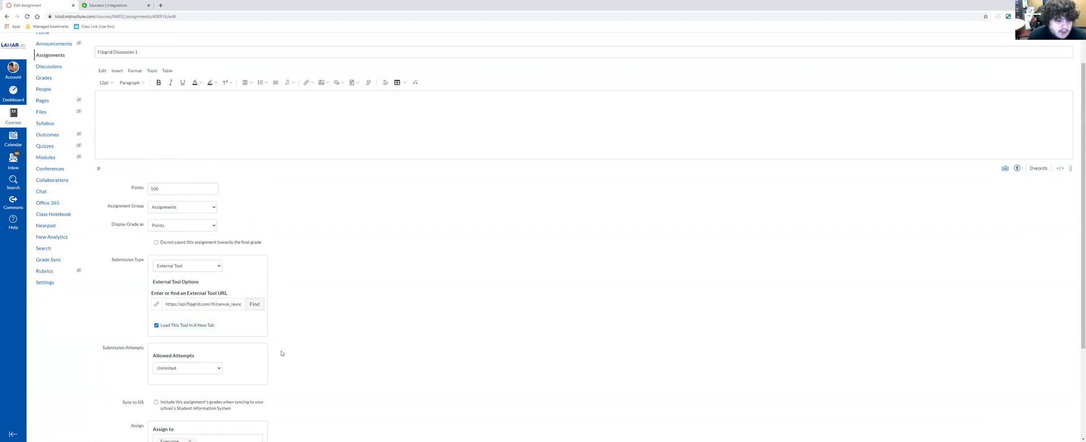
# - Save the Flipgrid Discussion 1 assignment without publishing and load it in a new window
pyautogui.scroll(-3, 453, 314)
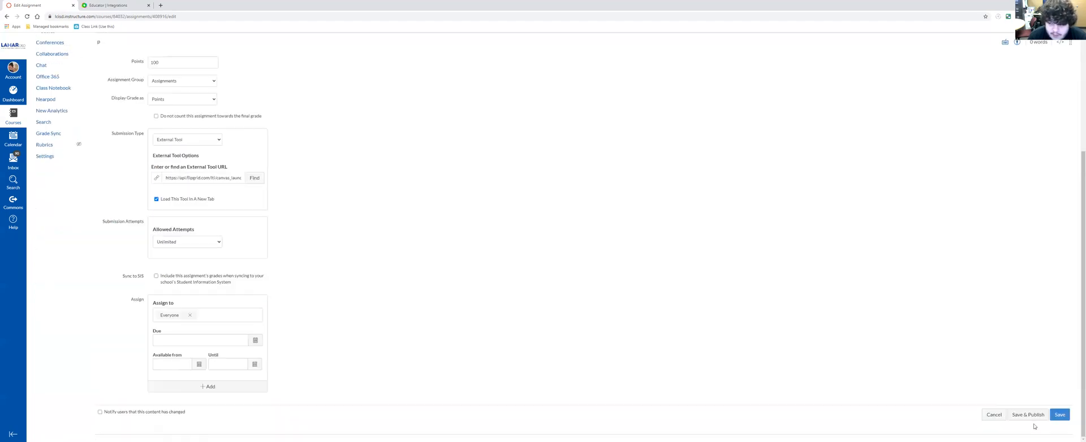
pyautogui.click(1061, 417)
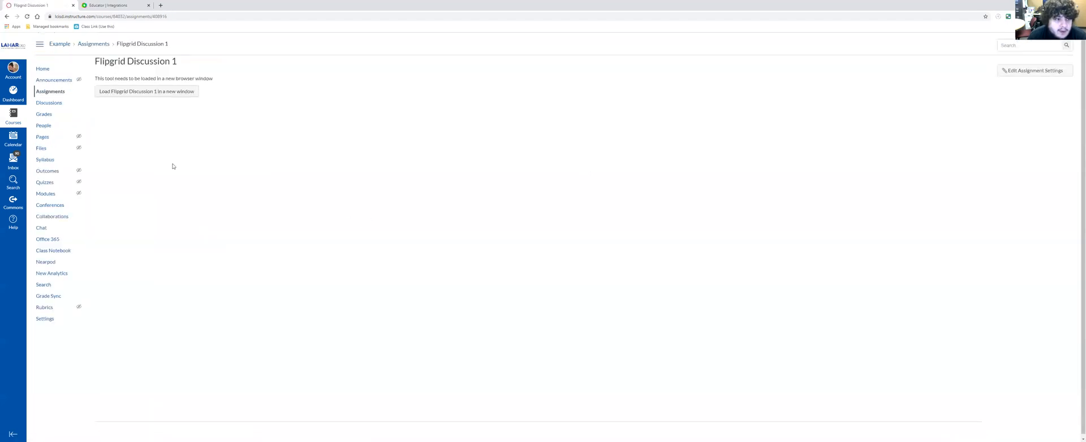
pyautogui.click(138, 92)
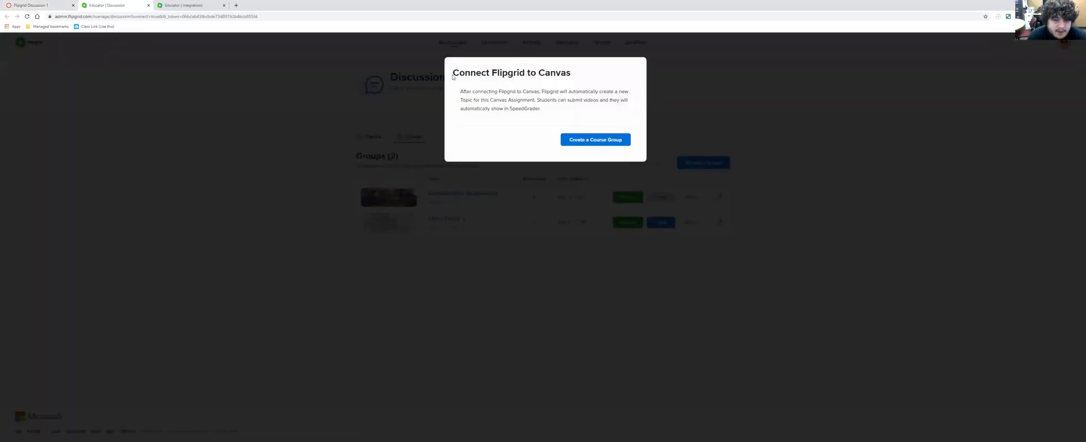
# - Create a course group to connect Flipgrid to Canvas, and open the Example Course group in Flipgrid's discussions
pyautogui.moveTo(452, 73); pyautogui.dragTo(572, 120)
pyautogui.click(572, 121)
pyautogui.click(581, 141)
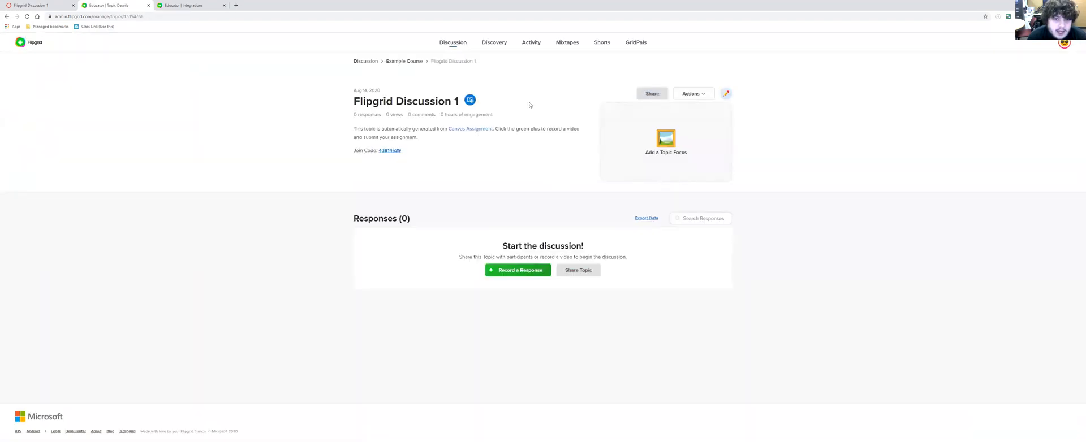
pyautogui.click(457, 42)
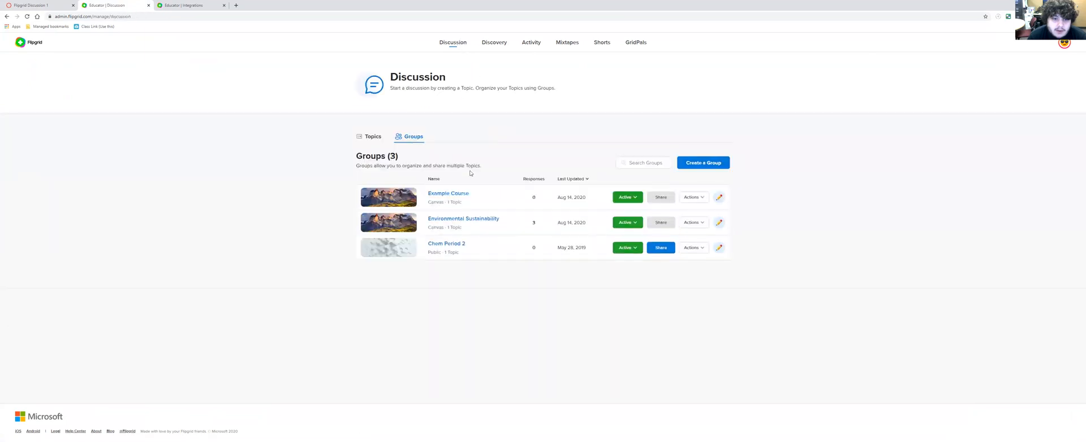
pyautogui.click(446, 196)
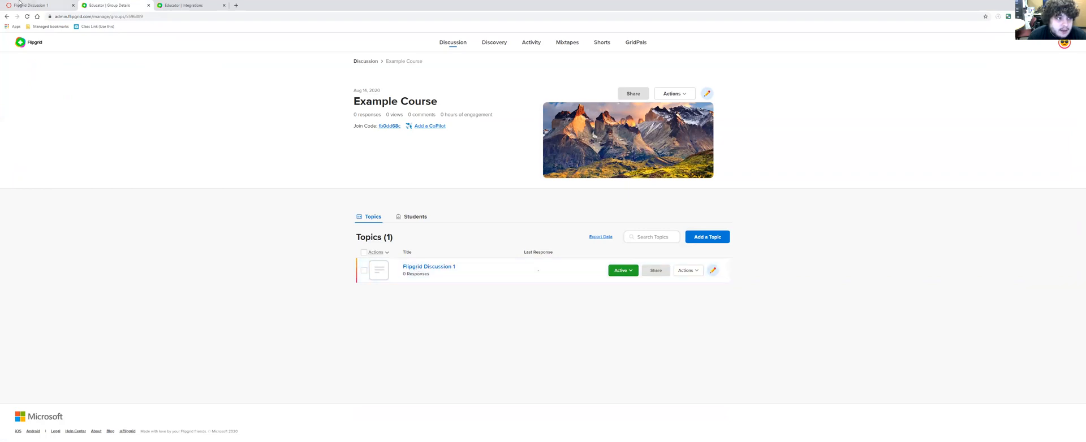
# - Return to the course's assignment list in Canvas and start a new assignment in the Assignments group
pyautogui.click(36, 5)
pyautogui.click(6, 17)
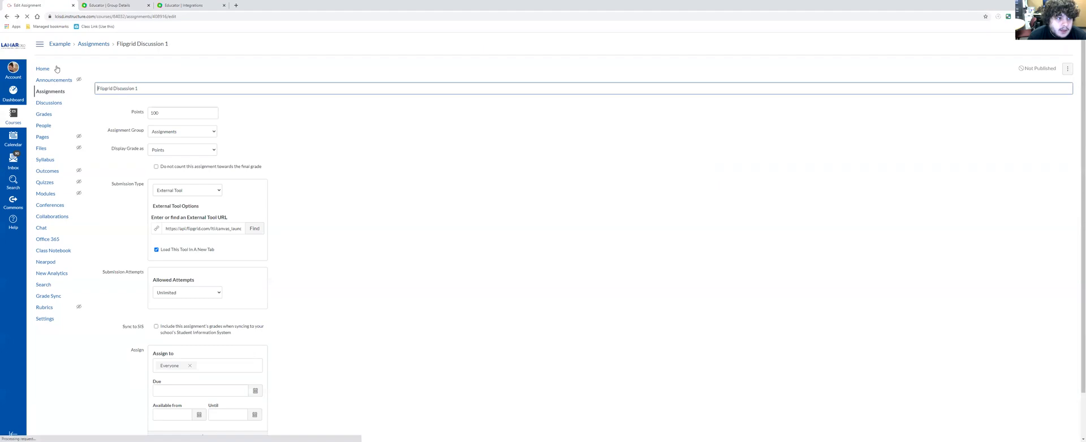
pyautogui.click(90, 48)
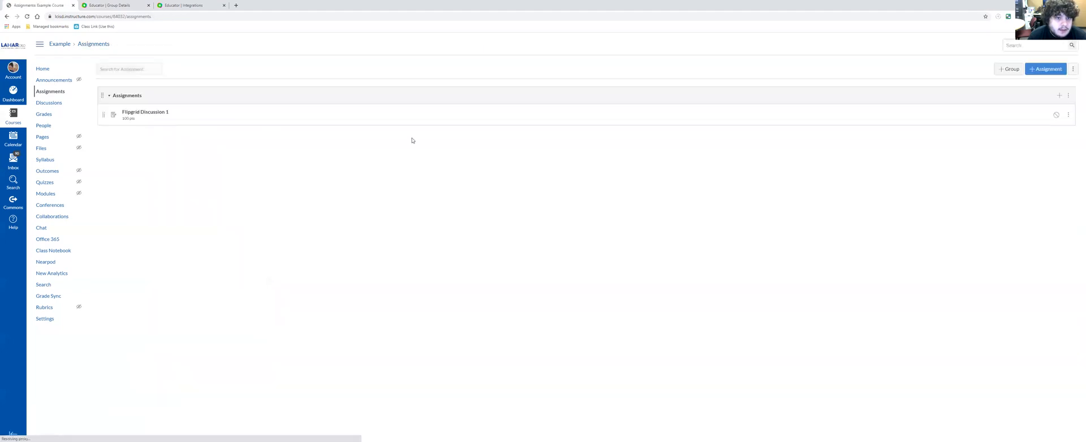
pyautogui.click(1059, 96)
pyautogui.click(564, 226)
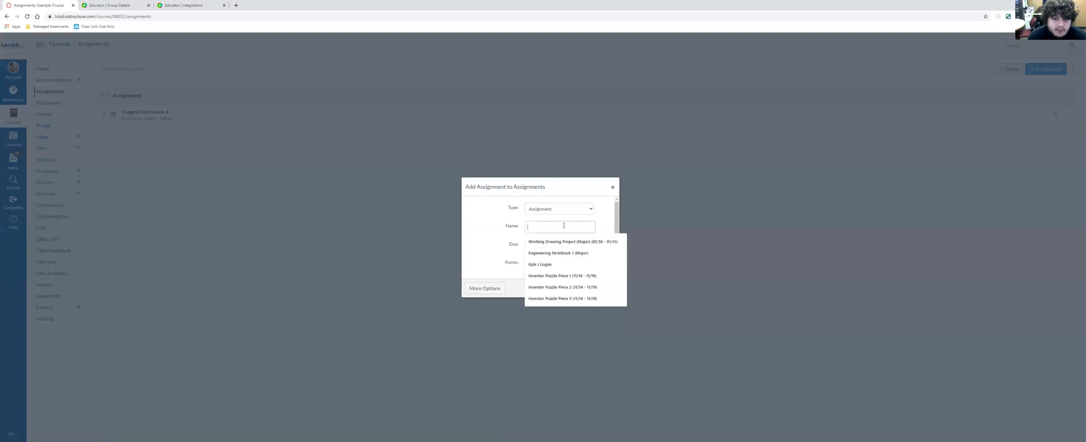
pyautogui.click(499, 219)
pyautogui.scroll(-1, 545, 230)
pyautogui.scroll(1, 547, 233)
pyautogui.scroll(1, 546, 233)
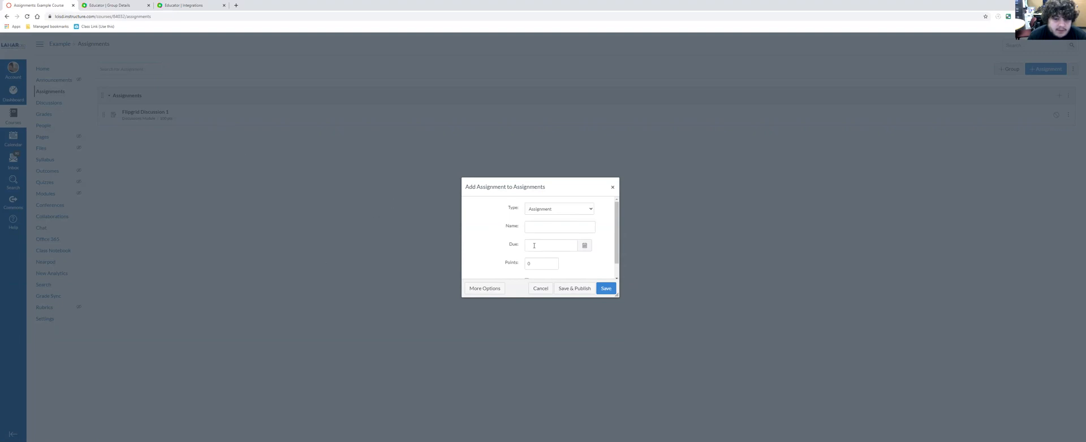
# - Name the new assignment "flipgrid discussion 2", worth 100 points, and open its full settings
pyautogui.click(543, 226)
pyautogui.write('flip')
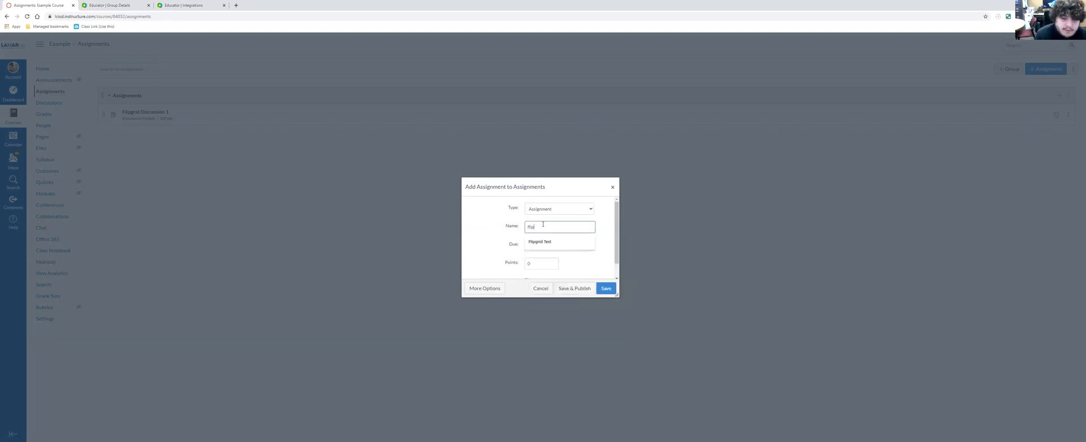
pyautogui.write('grid discussion 2')
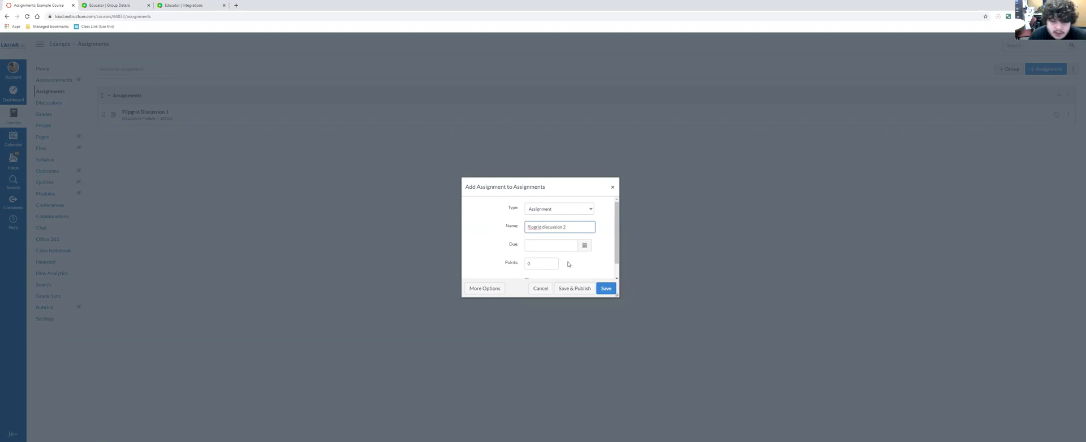
pyautogui.scroll(-1, 548, 251)
pyautogui.moveTo(549, 251); pyautogui.dragTo(444, 238)
pyautogui.write('100')
pyautogui.click(484, 289)
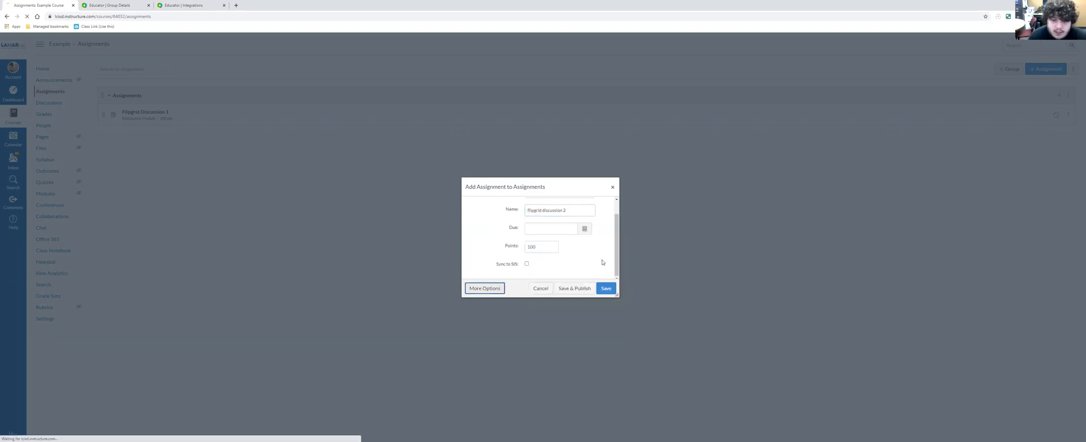
# - Set the submission type to External Tool with Flipgrid as the tool, loading in a new tab
pyautogui.scroll(-1, 248, 203)
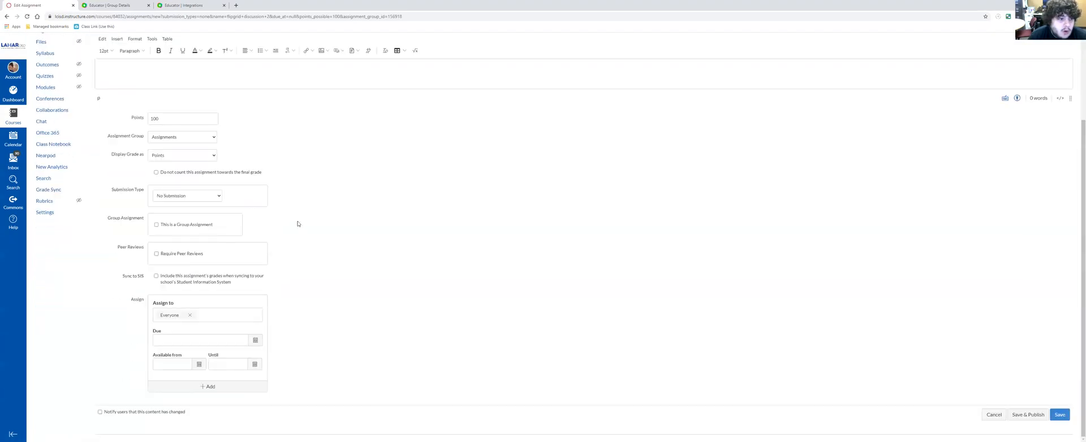
pyautogui.click(187, 227)
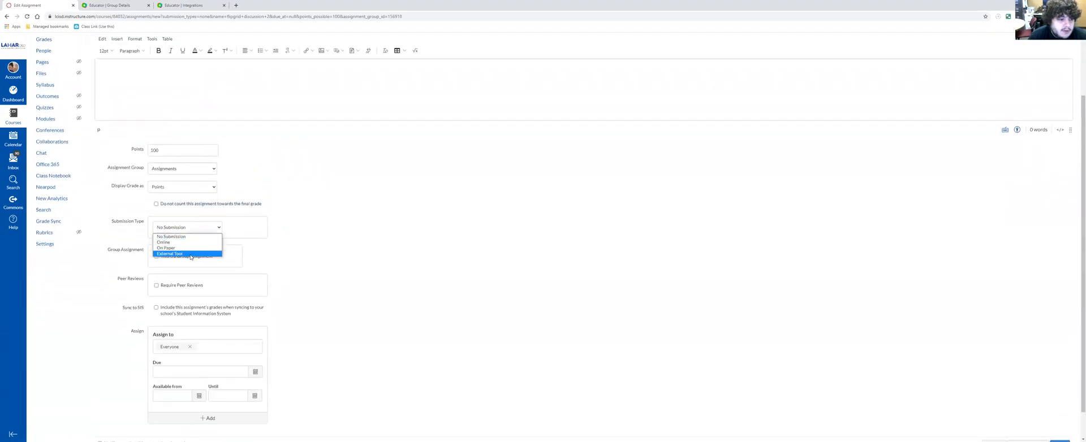
pyautogui.click(188, 254)
pyautogui.click(252, 266)
pyautogui.scroll(-5, 537, 248)
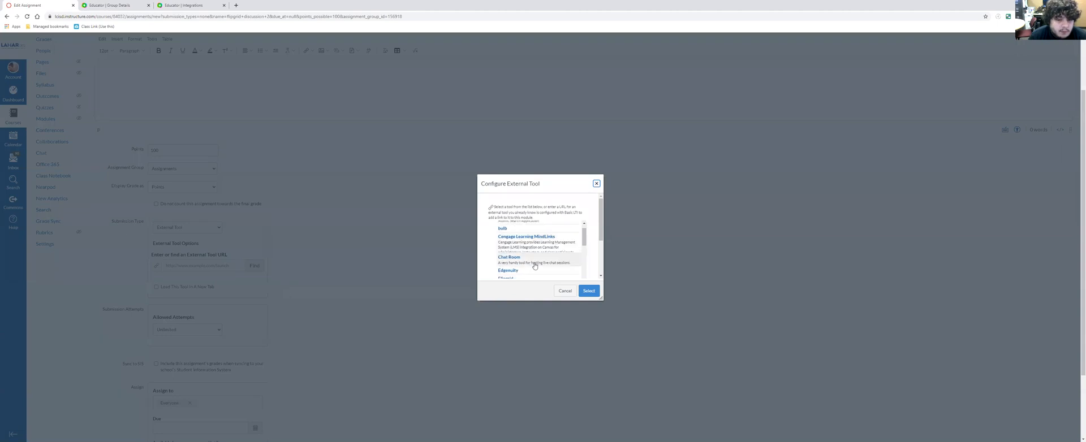
pyautogui.click(515, 262)
pyautogui.click(588, 291)
pyautogui.click(205, 287)
# - Enter instructions: "Discuss chapter 2 of the text. Be sure to share your unique thoughts and add something to the discussion, do not repeat what others have said."
pyautogui.scroll(1, 301, 227)
pyautogui.click(268, 169)
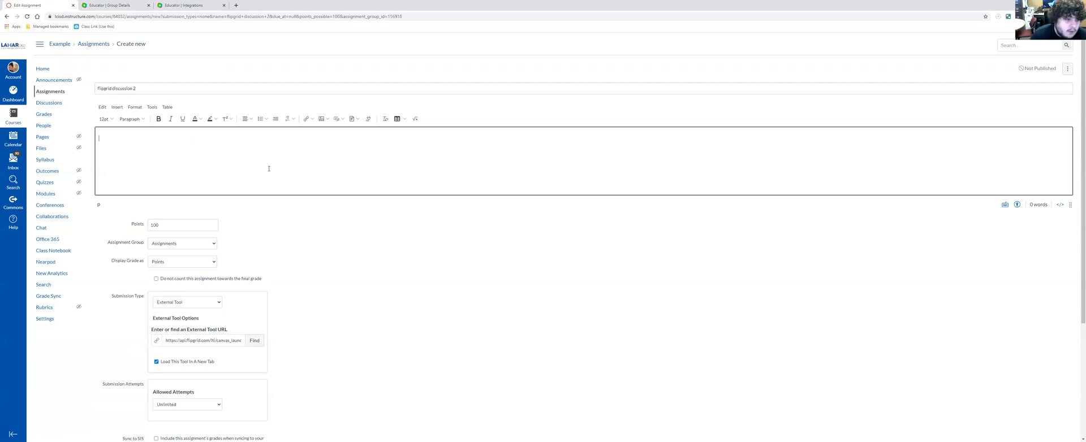
pyautogui.scroll(-3, 288, 204)
pyautogui.scroll(3, 296, 211)
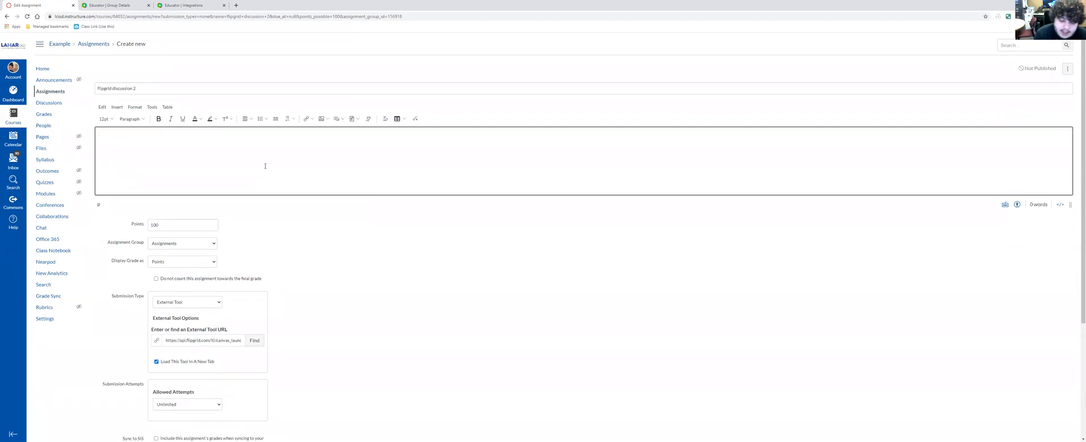
pyautogui.write('Discuss chapter 2 of the text.  Be sure to')
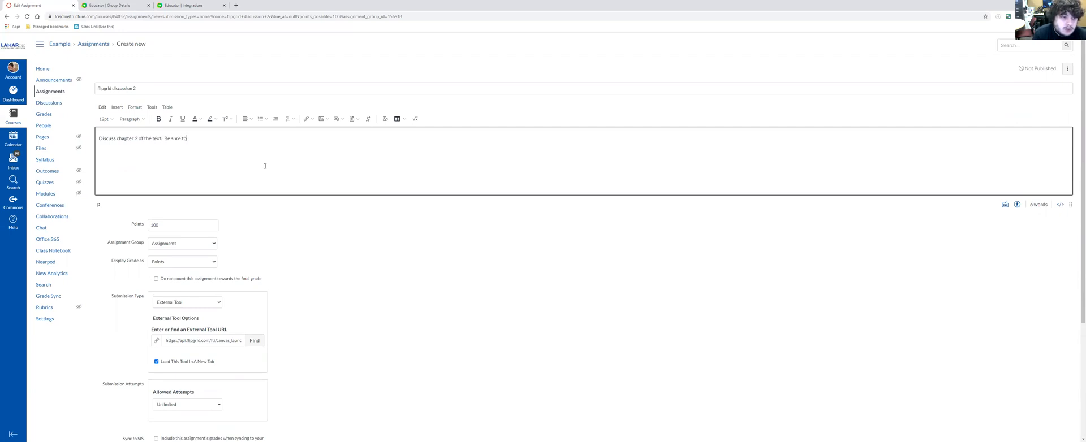
pyautogui.write(' share your unique thoughts and add something to the discussion, do not repeat what others have said.')
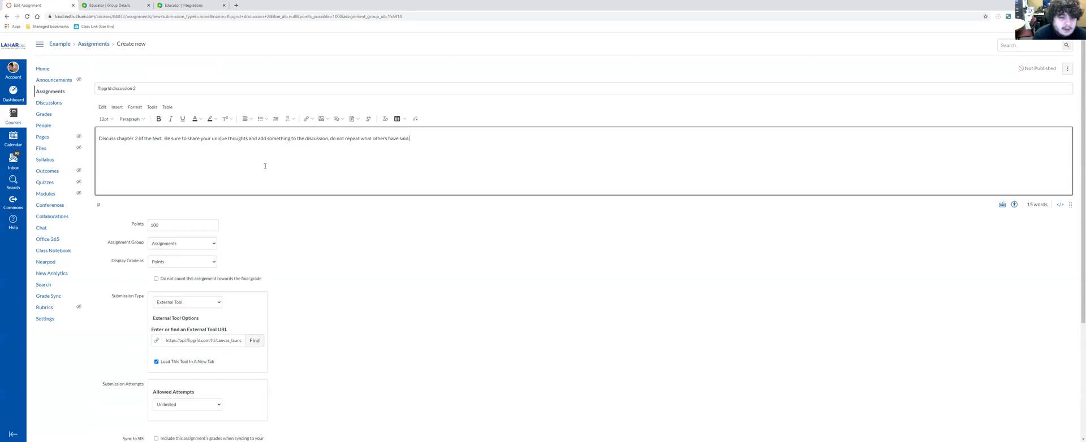
# - Save the flipgrid discussion 2 assignment without publishing, and reload the Example Course group page in Flipgrid
pyautogui.scroll(-3, 822, 308)
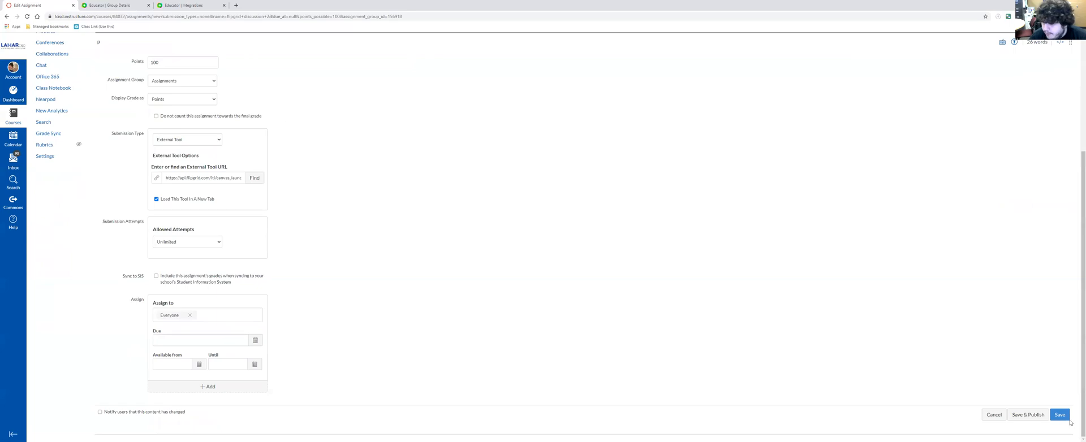
pyautogui.click(1062, 417)
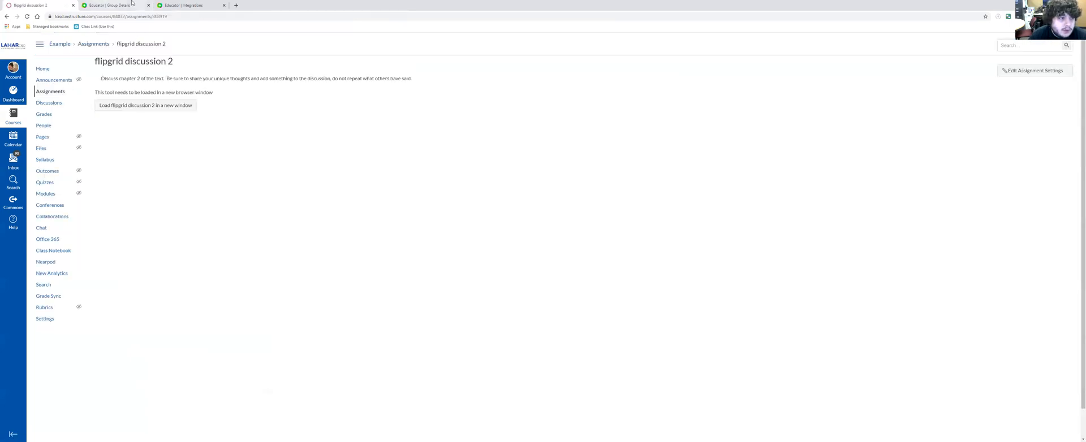
pyautogui.click(113, 5)
pyautogui.click(27, 17)
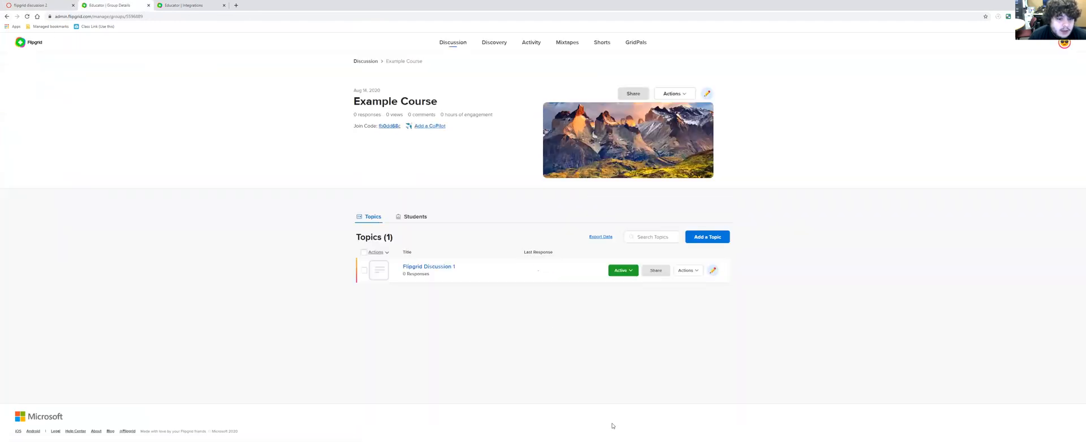
# - Load flipgrid discussion 2 from Canvas in a new window, and open the Flipgrid Discussion 1 topic in the Example Course group
pyautogui.click(31, 5)
pyautogui.click(169, 105)
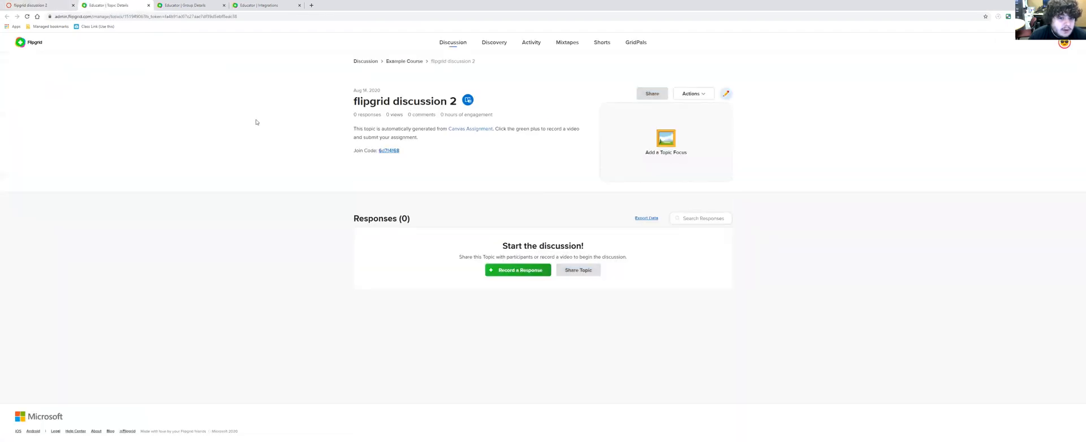
pyautogui.click(447, 42)
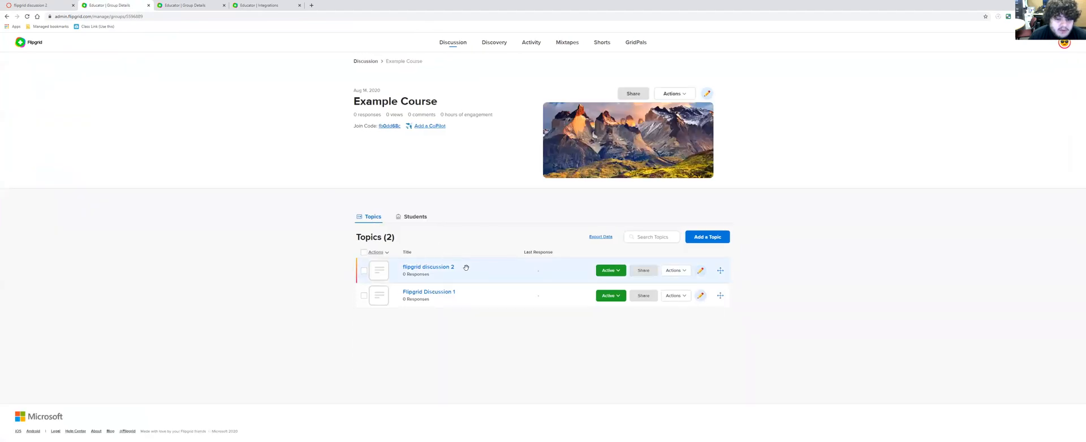
pyautogui.click(446, 294)
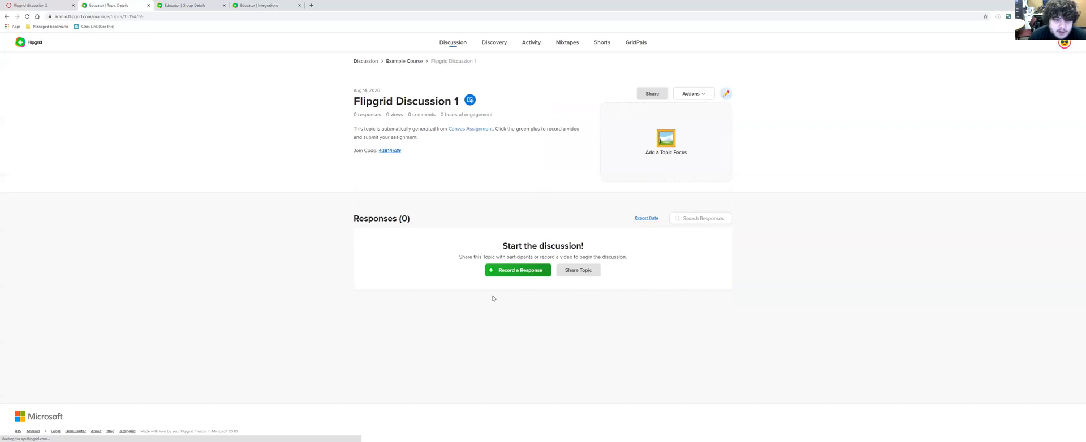